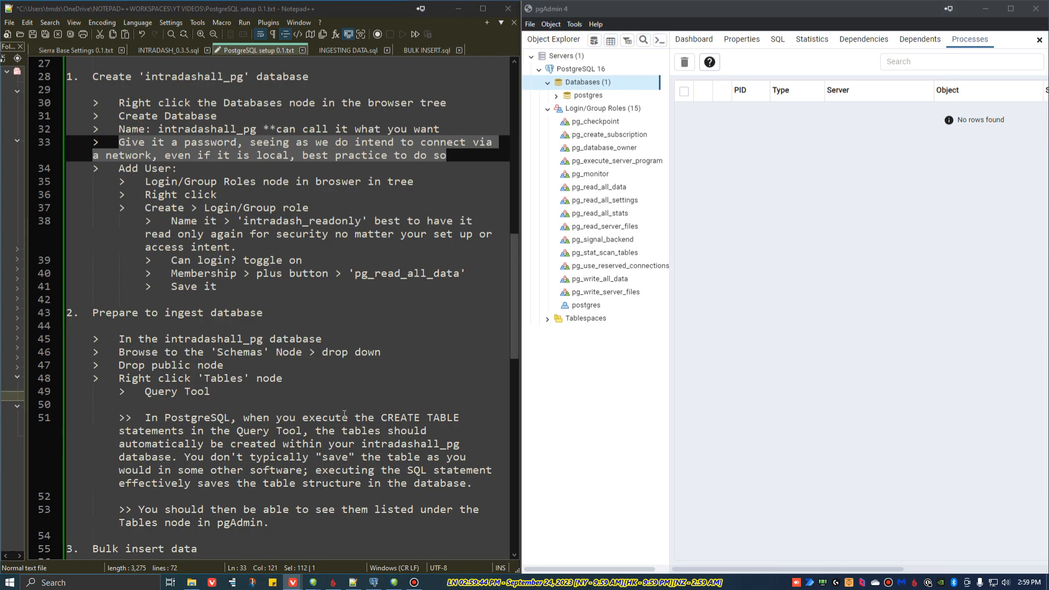
Step: Switch to Sierra Chart and inspect the output path and file name in the ES chart's Write Bar and Study Data To File settings
{"action": "left_click", "coordinate": [394, 583]}
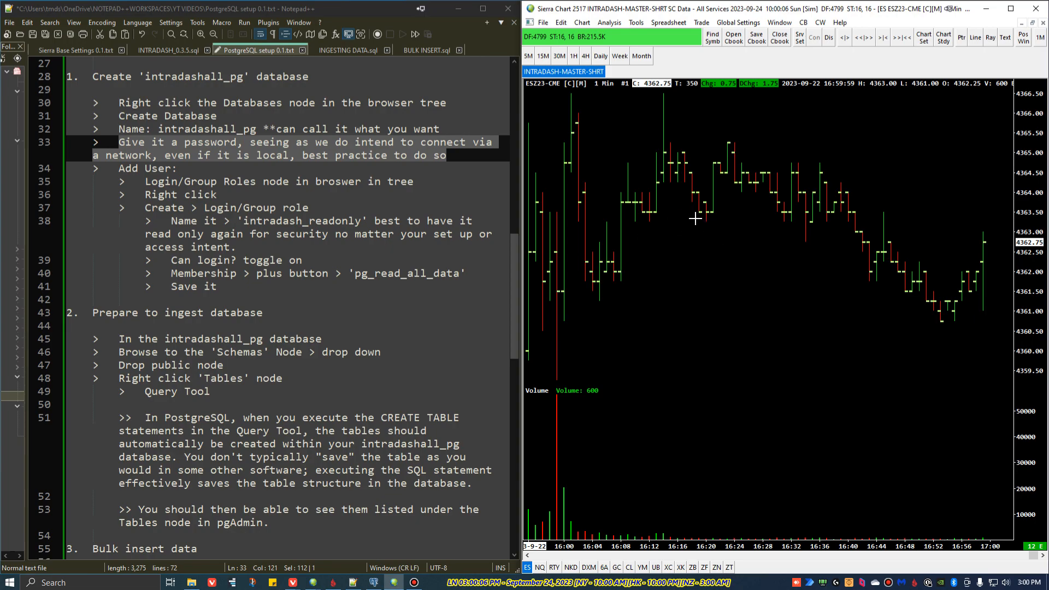
{"action": "right_click", "coordinate": [696, 254]}
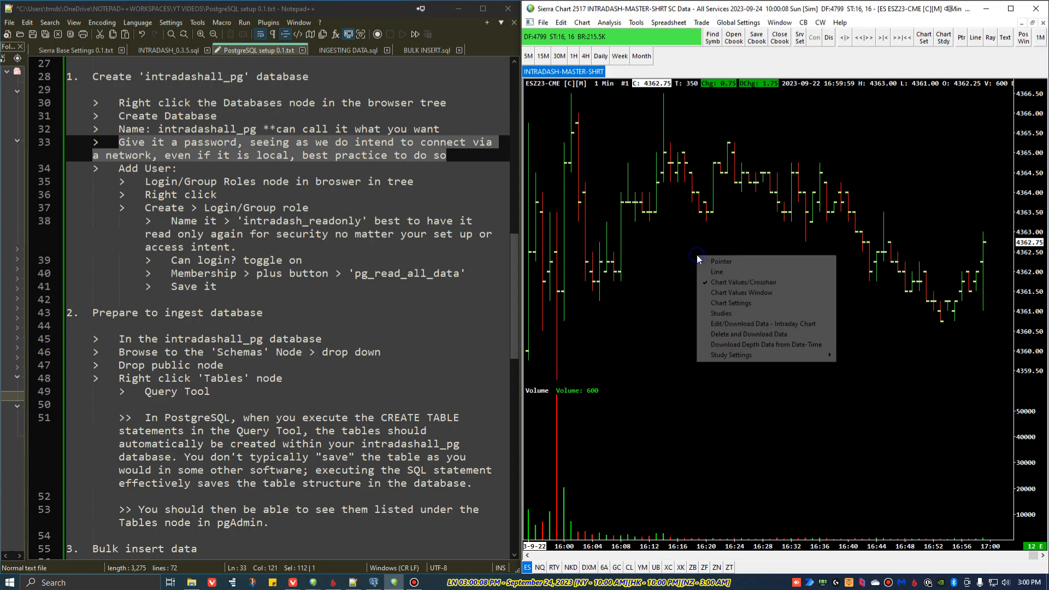
{"action": "left_click", "coordinate": [748, 313]}
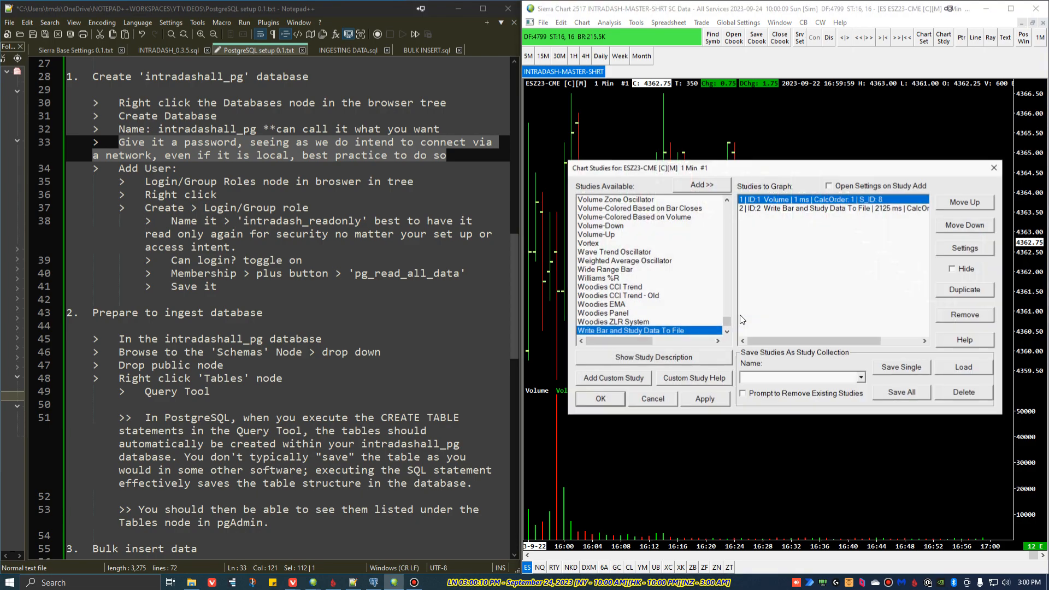
{"action": "left_click", "coordinate": [818, 209]}
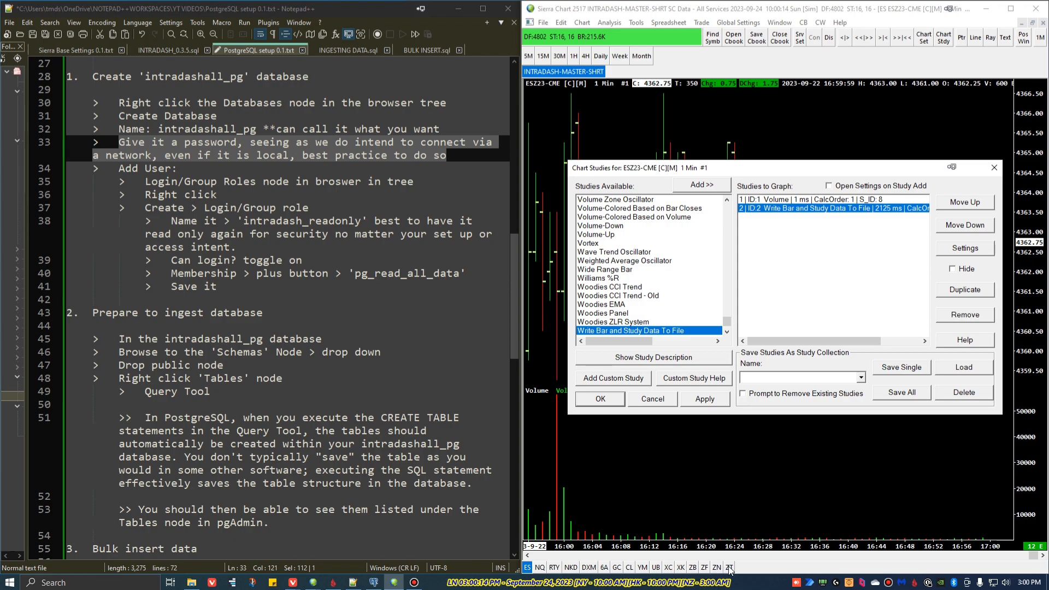
{"action": "left_click", "coordinate": [962, 249]}
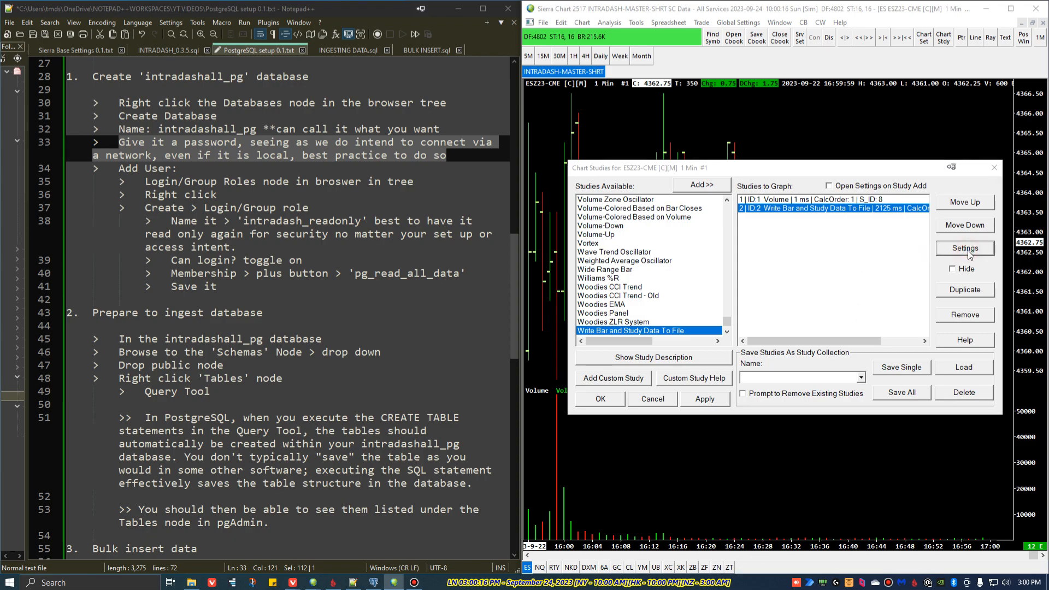
{"action": "left_click", "coordinate": [917, 201]}
{"action": "double_click", "coordinate": [727, 403]}
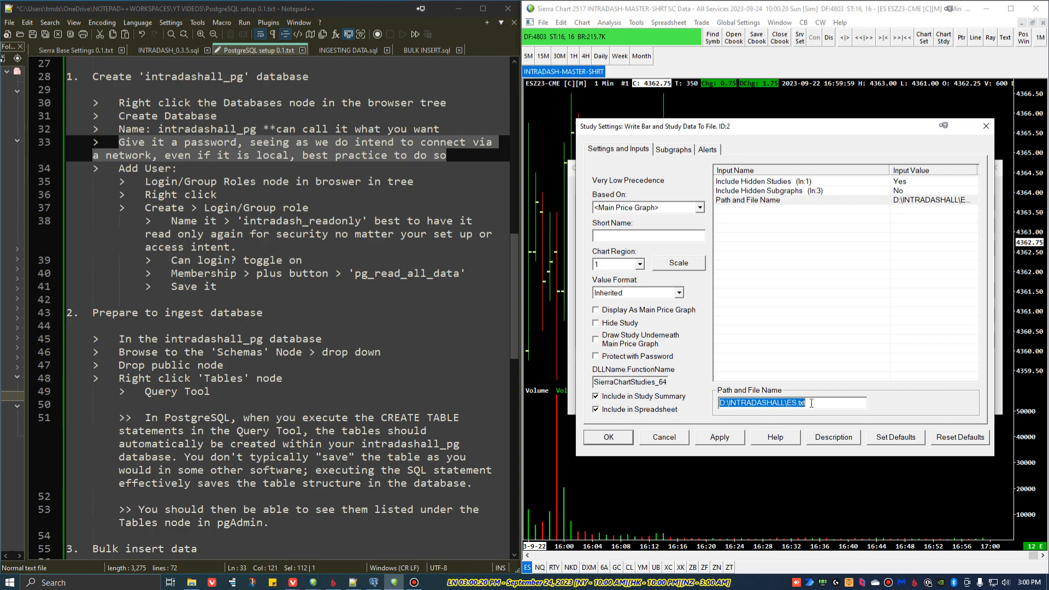
Step: Check the exported text files in the INTRADASHALL folder in File Explorer, then close the study settings and return to pgAdmin
{"action": "left_click", "coordinate": [191, 584]}
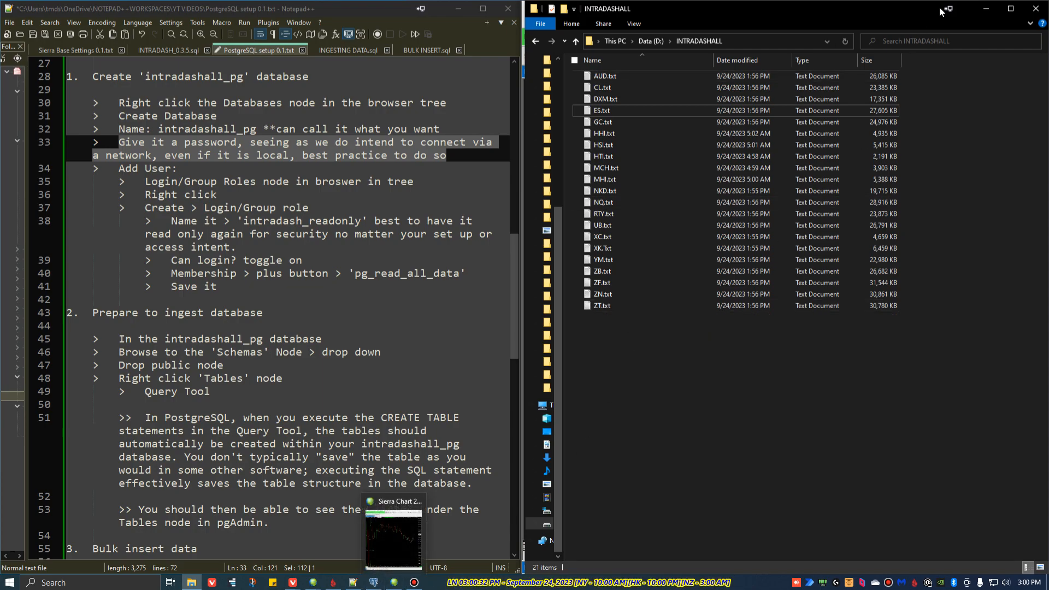
{"action": "left_click", "coordinate": [986, 9]}
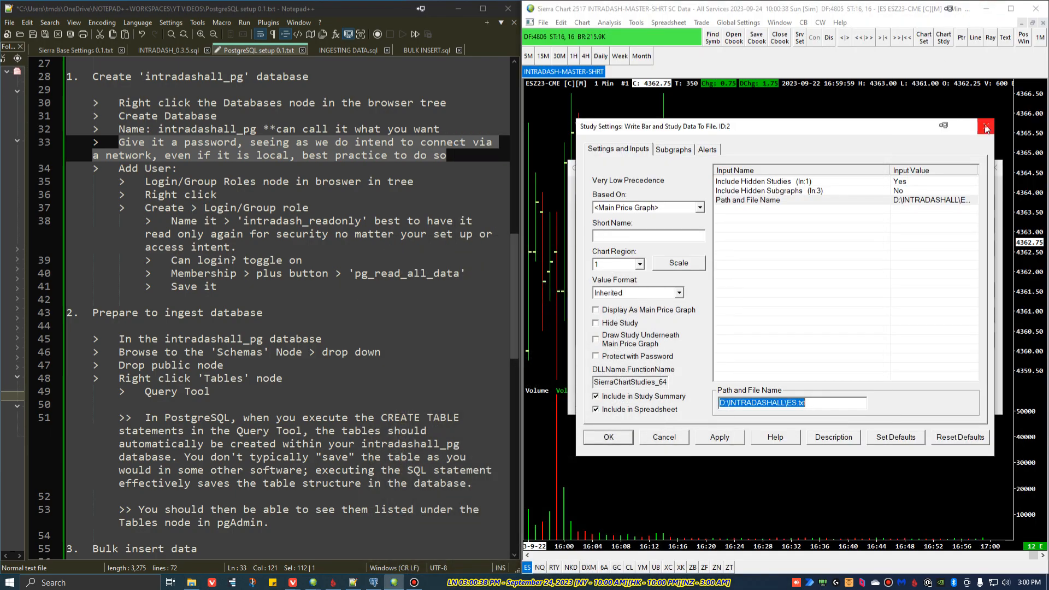
{"action": "left_click", "coordinate": [986, 127]}
{"action": "key", "text": "Escape"}
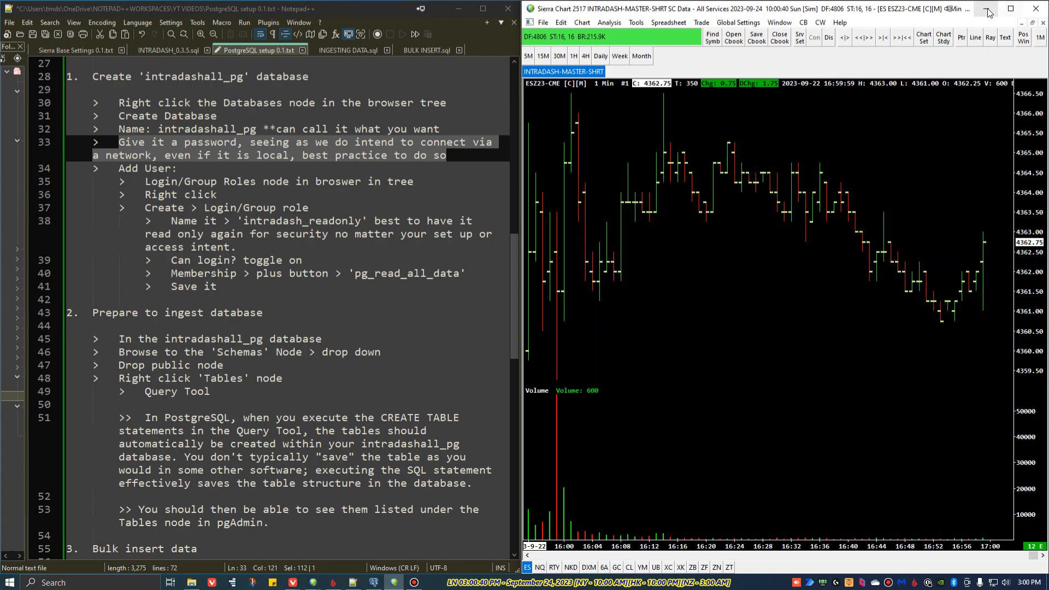
{"action": "left_click", "coordinate": [987, 8]}
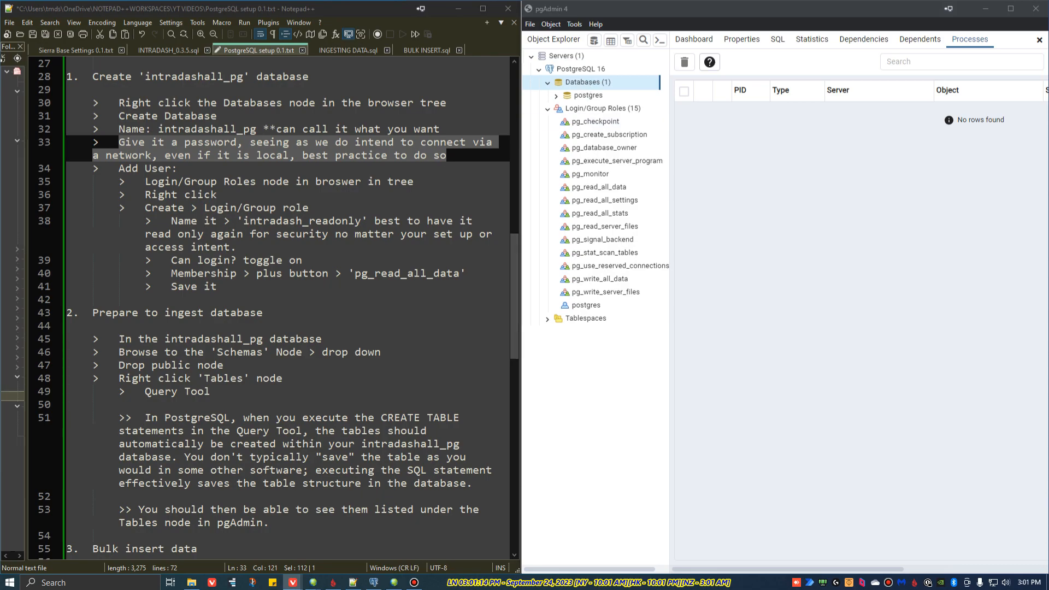
Step: Create a database named intradashall_pg on the PostgreSQL 16 server and save it
{"action": "right_click", "coordinate": [591, 86]}
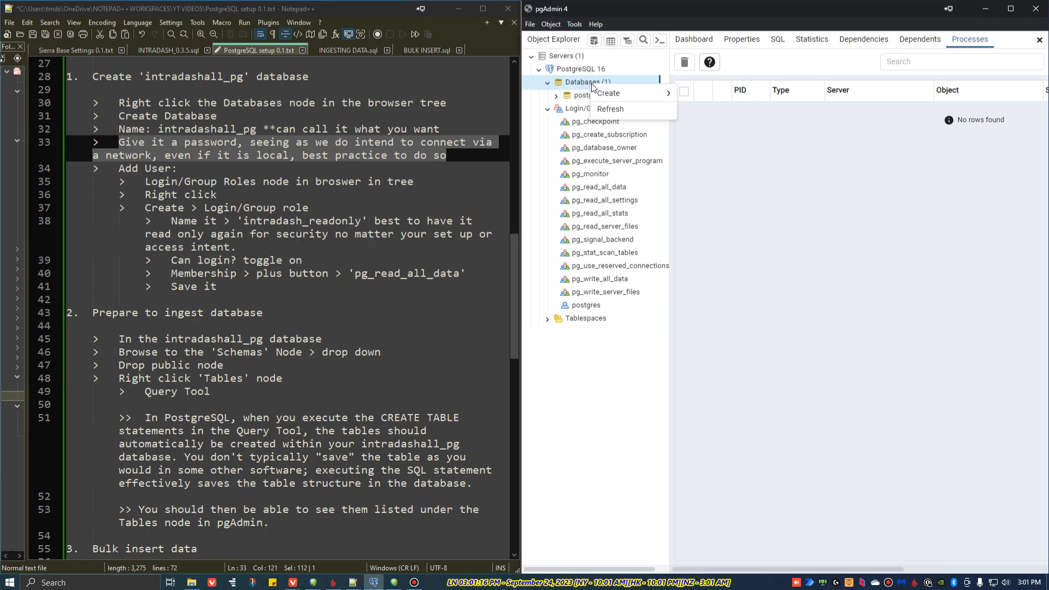
{"action": "mouse_move", "coordinate": [628, 94]}
{"action": "left_click", "coordinate": [693, 99]}
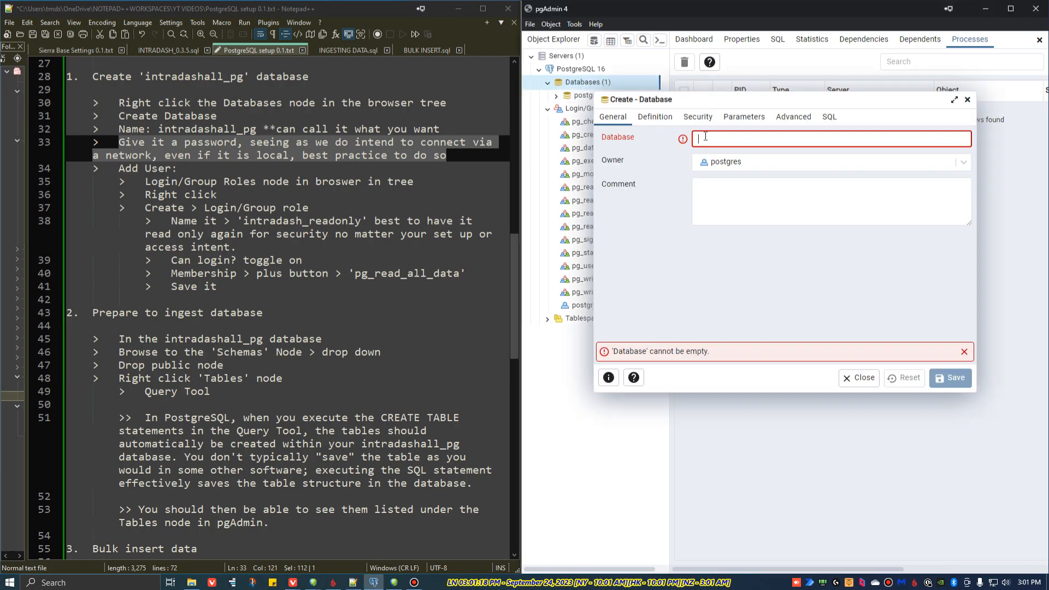
{"action": "type", "text": "intradasha"}
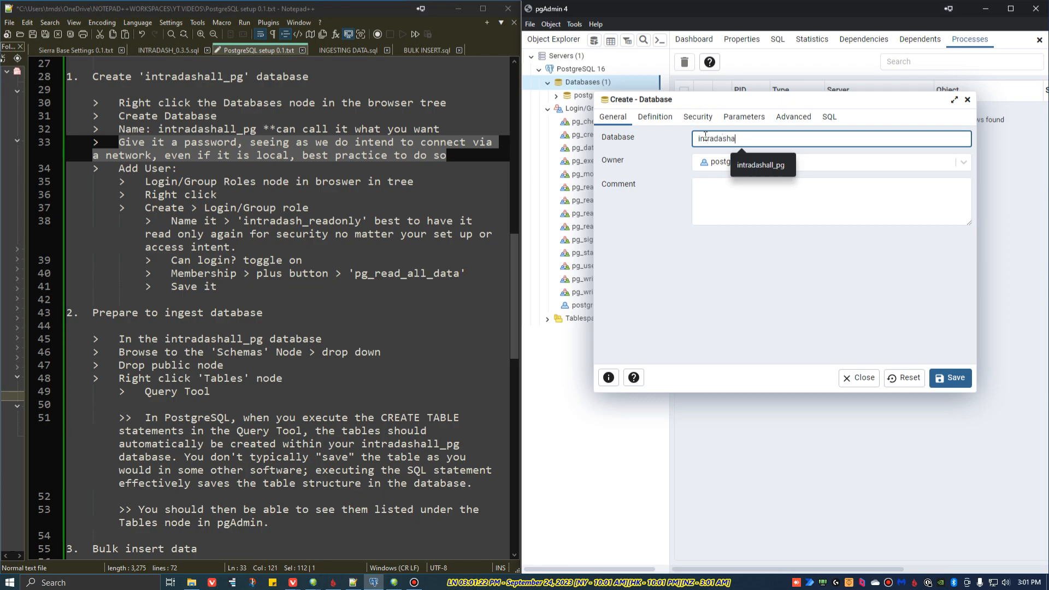
{"action": "type", "text": "ll_pg"}
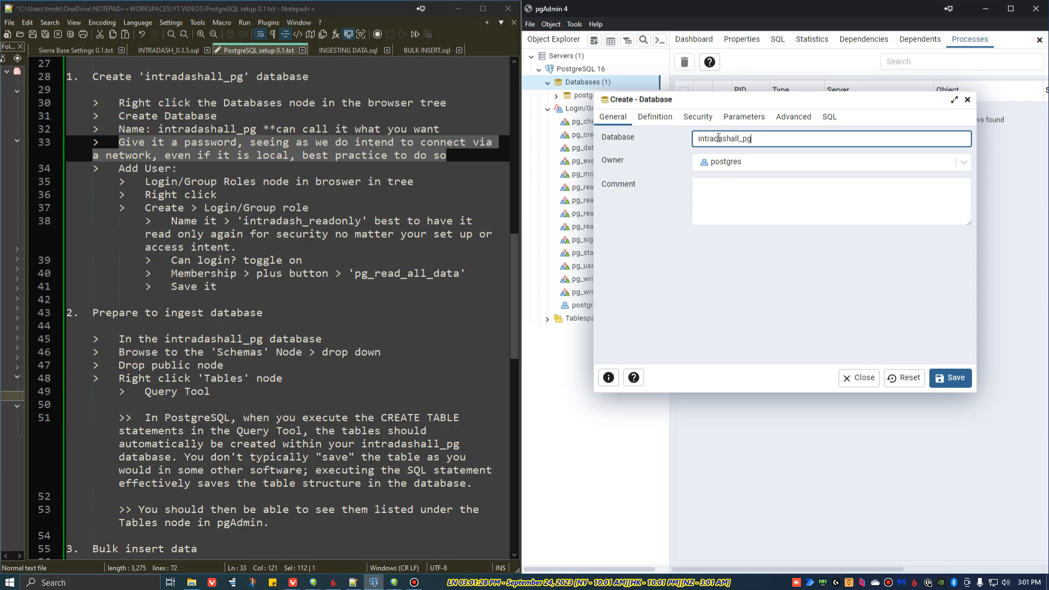
{"action": "left_click", "coordinate": [722, 138]}
{"action": "key", "text": "BackSpace"}
{"action": "type", "text": "a"}
{"action": "left_click", "coordinate": [958, 383]}
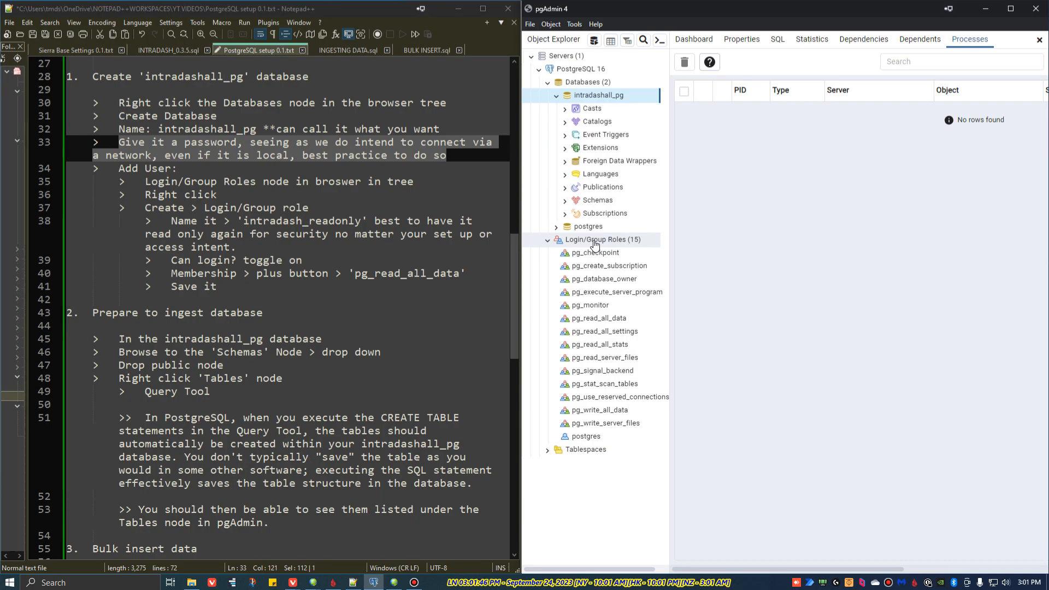
{"action": "left_click_drag", "start_coordinate": [141, 178], "coordinate": [255, 285]}
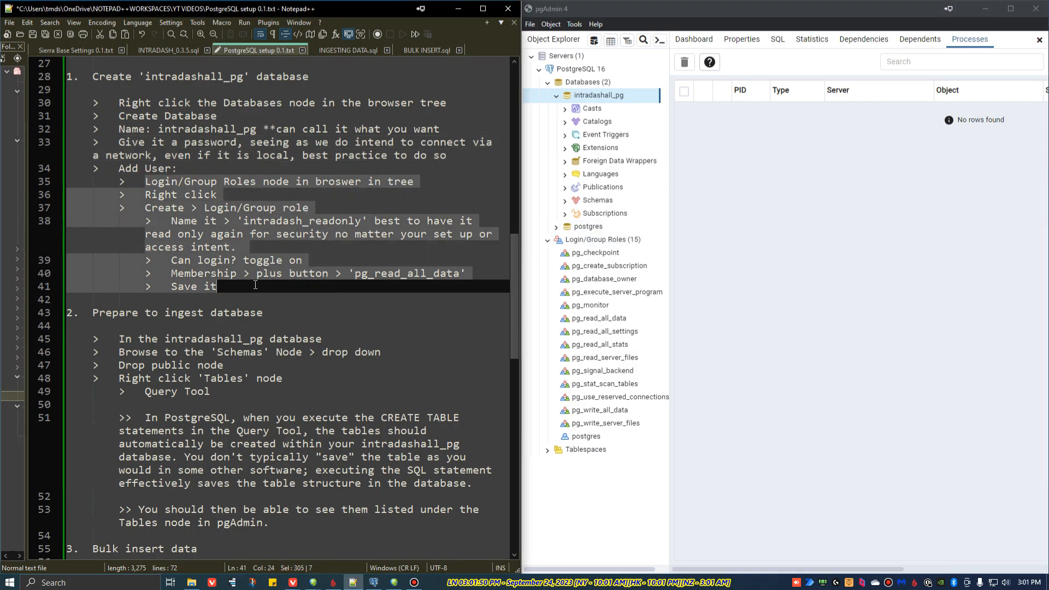
{"action": "right_click", "coordinate": [601, 243]}
{"action": "mouse_move", "coordinate": [623, 249]}
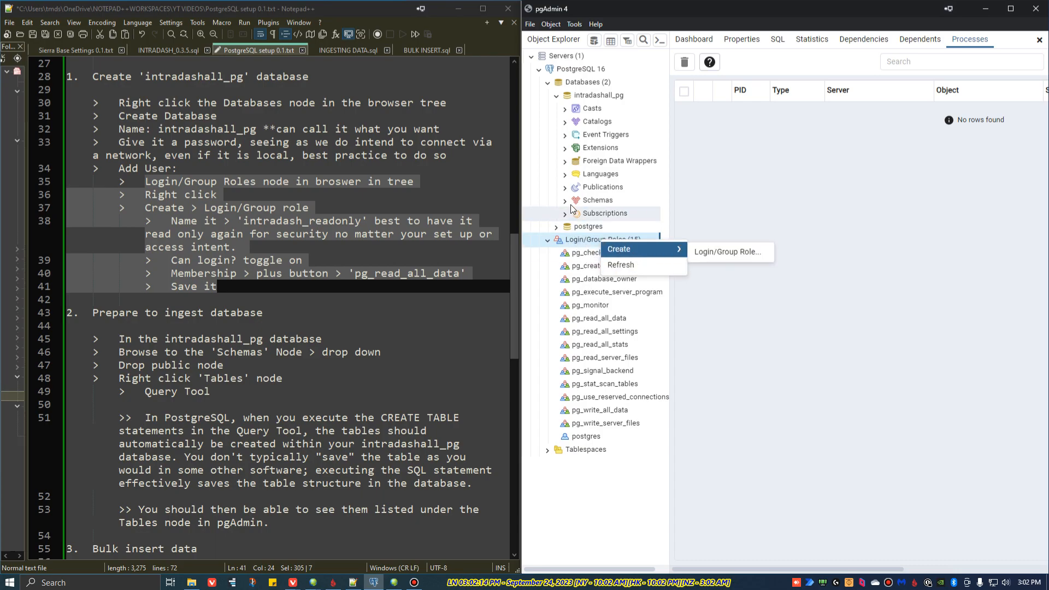
{"action": "right_click", "coordinate": [579, 244]}
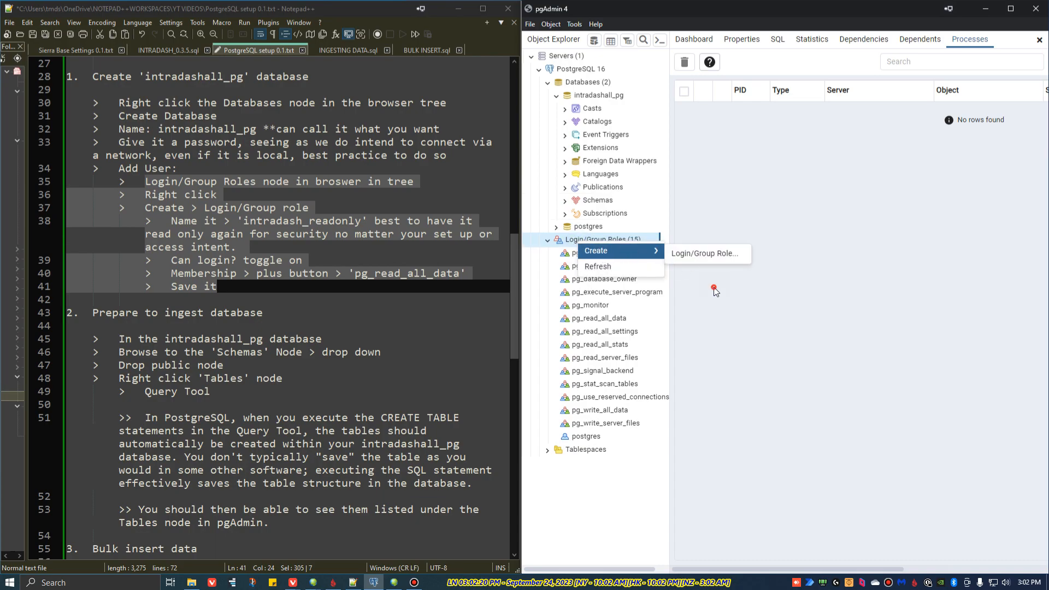
{"action": "left_click", "coordinate": [597, 241]}
Step: Start a new login/group role named intradash_readonly
{"action": "right_click", "coordinate": [595, 244]}
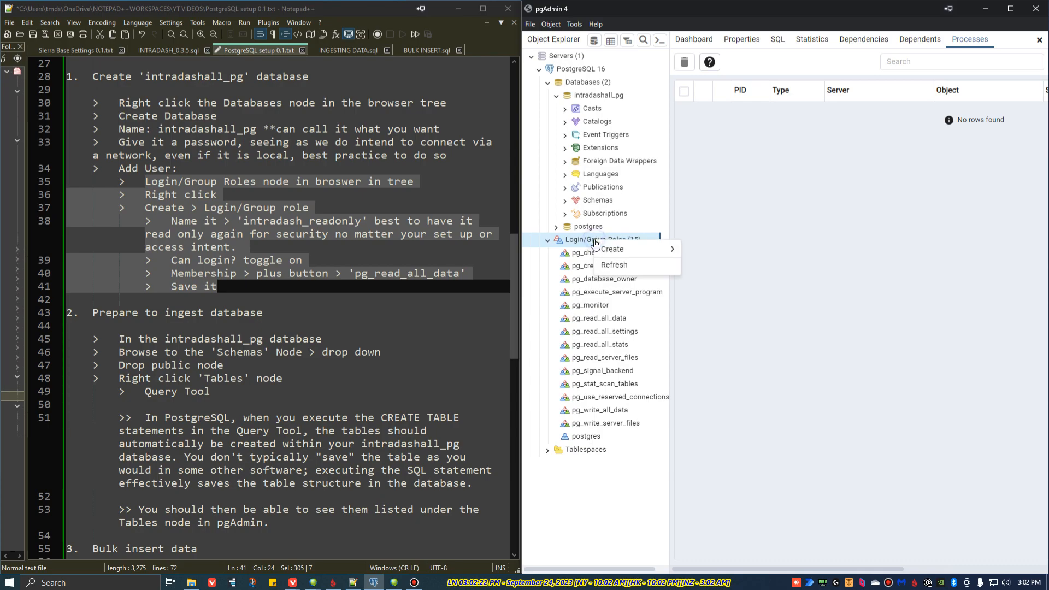
{"action": "mouse_move", "coordinate": [664, 249]}
{"action": "left_click", "coordinate": [713, 253]}
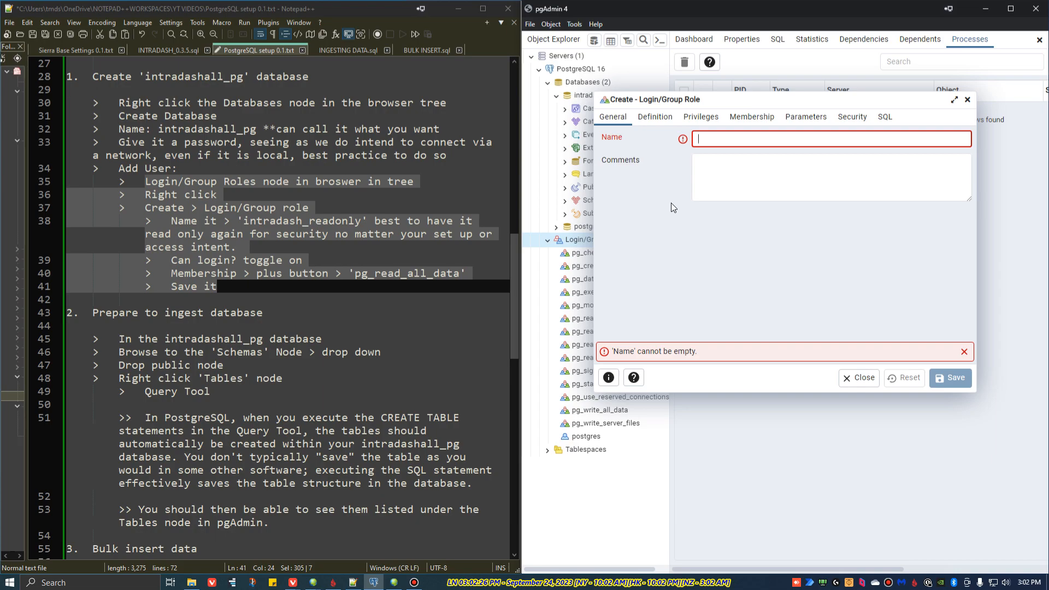
{"action": "type", "text": "intra"}
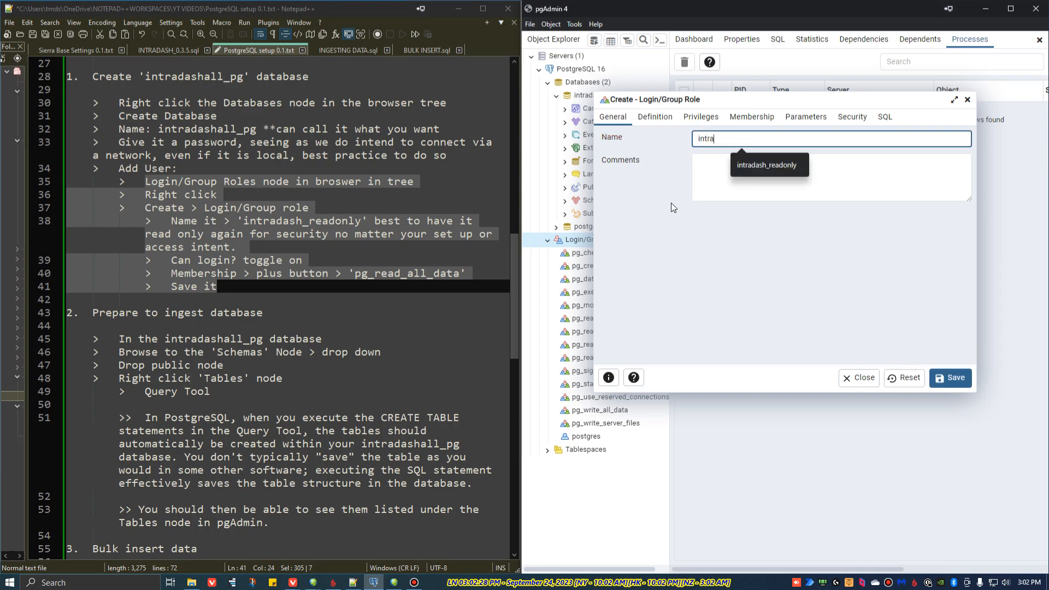
{"action": "type", "text": "dash_readonly"}
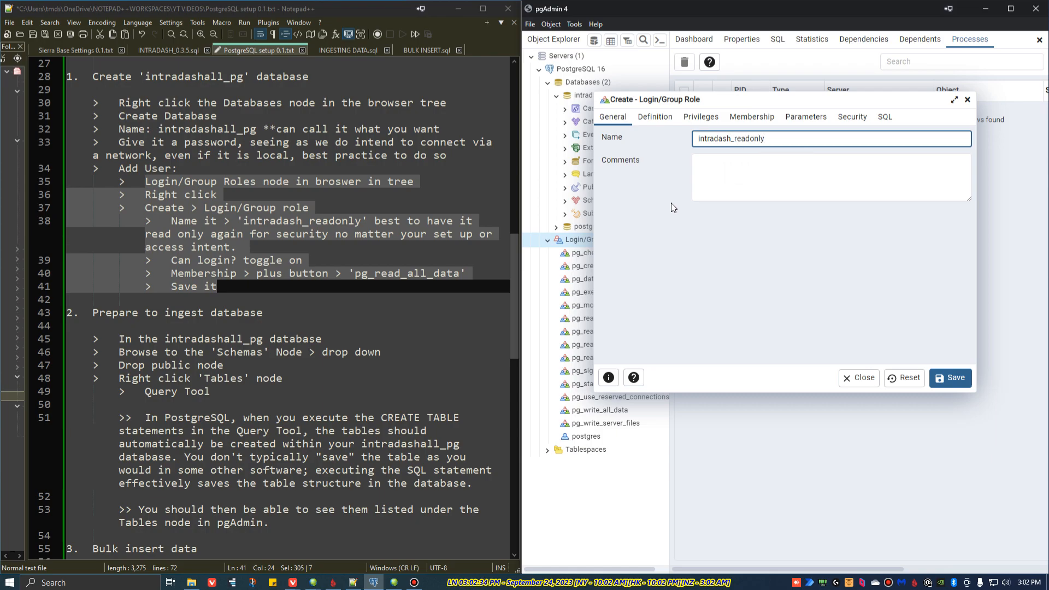
Step: Enter the role's password in its definition and enable the Can login privilege
{"action": "left_click", "coordinate": [665, 121]}
{"action": "left_click", "coordinate": [706, 138]}
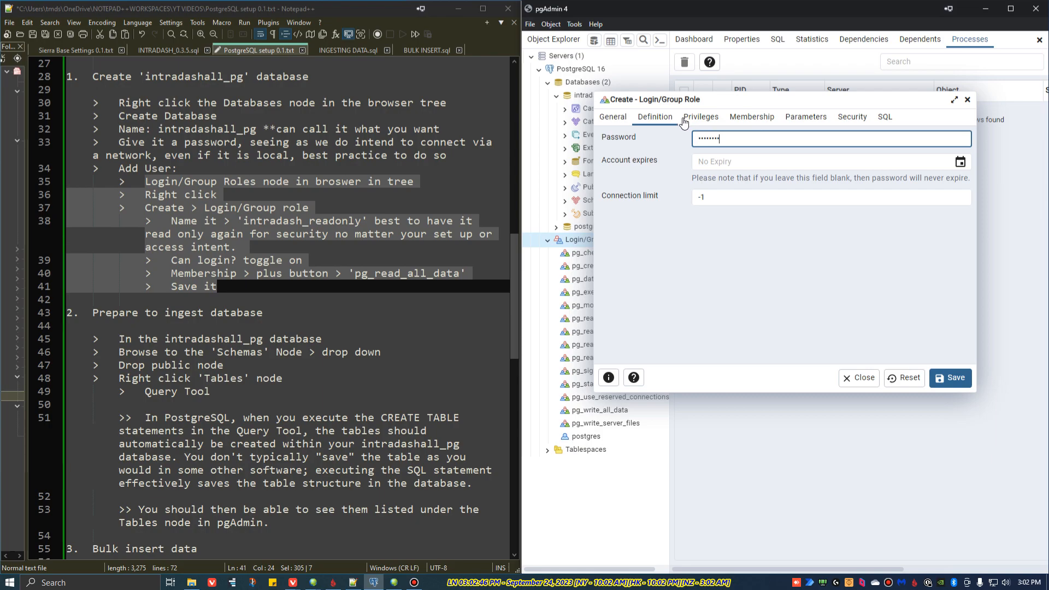
{"action": "left_click", "coordinate": [705, 121]}
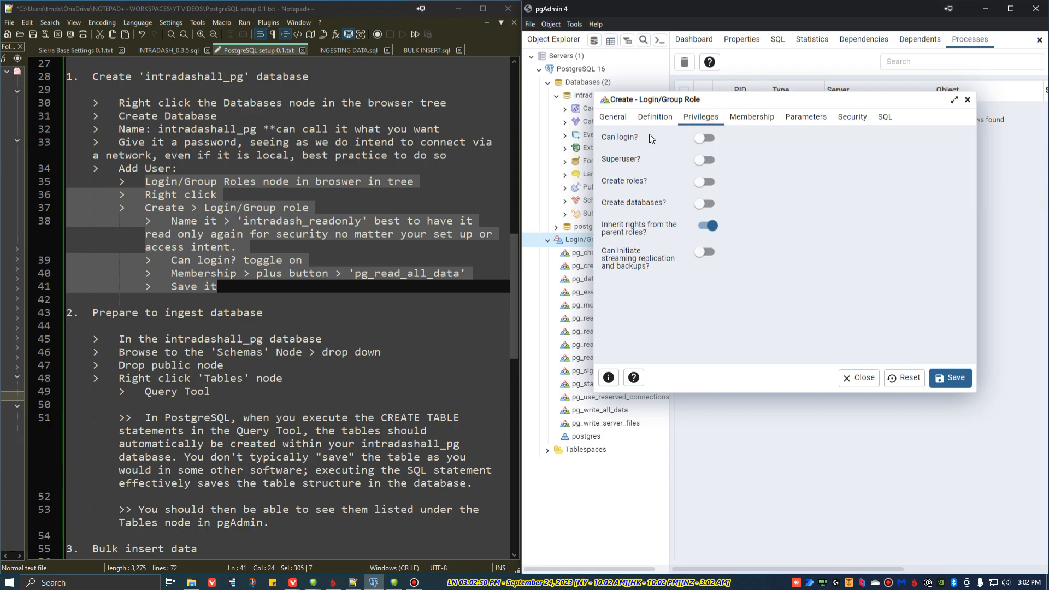
{"action": "left_click", "coordinate": [704, 138]}
Step: Make the new role a member of pg_read_all_data and save it
{"action": "left_click", "coordinate": [762, 118]}
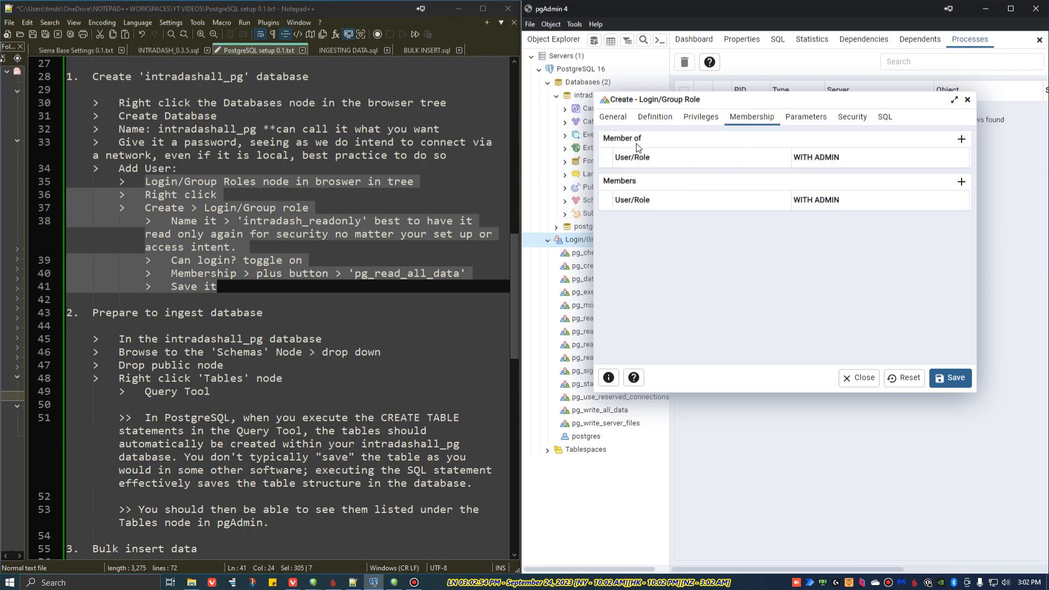
{"action": "left_click", "coordinate": [963, 140]}
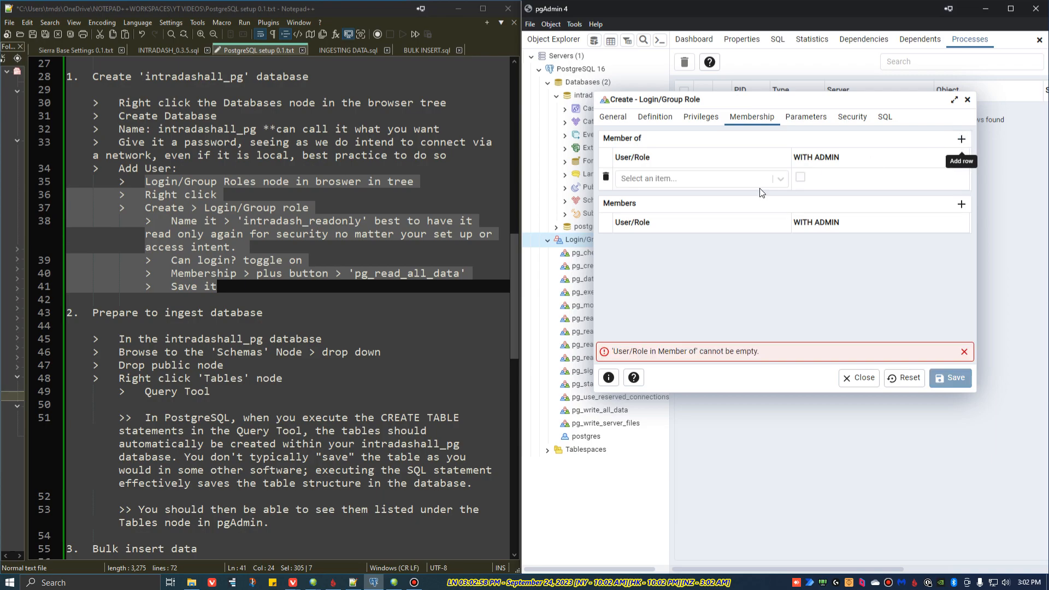
{"action": "left_click", "coordinate": [782, 179]}
{"action": "scroll", "coordinate": [662, 246], "scroll_direction": "down", "scroll_amount": 1}
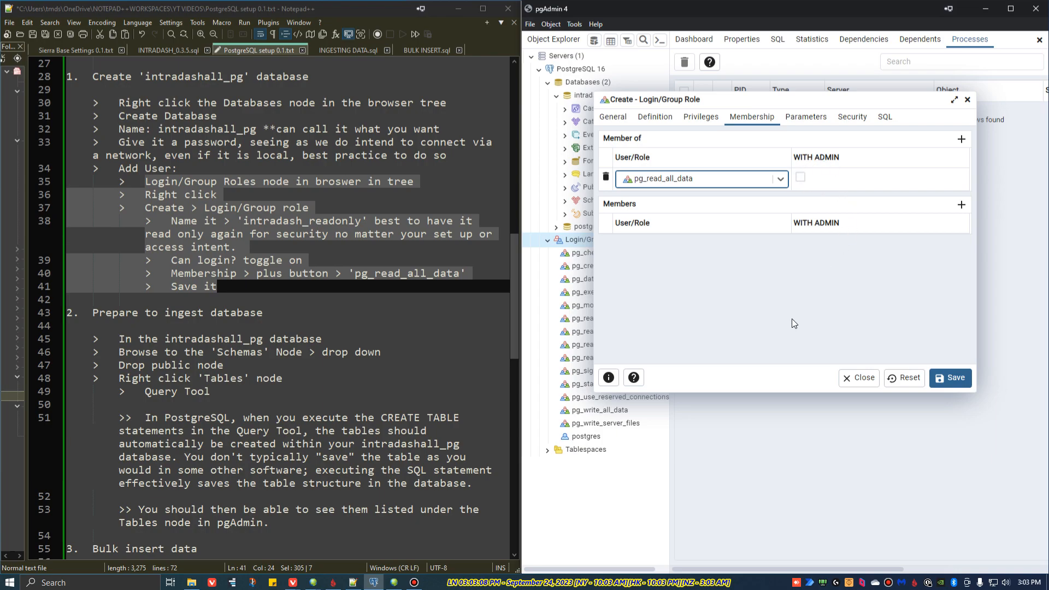
{"action": "left_click", "coordinate": [852, 117]}
{"action": "left_click", "coordinate": [944, 379]}
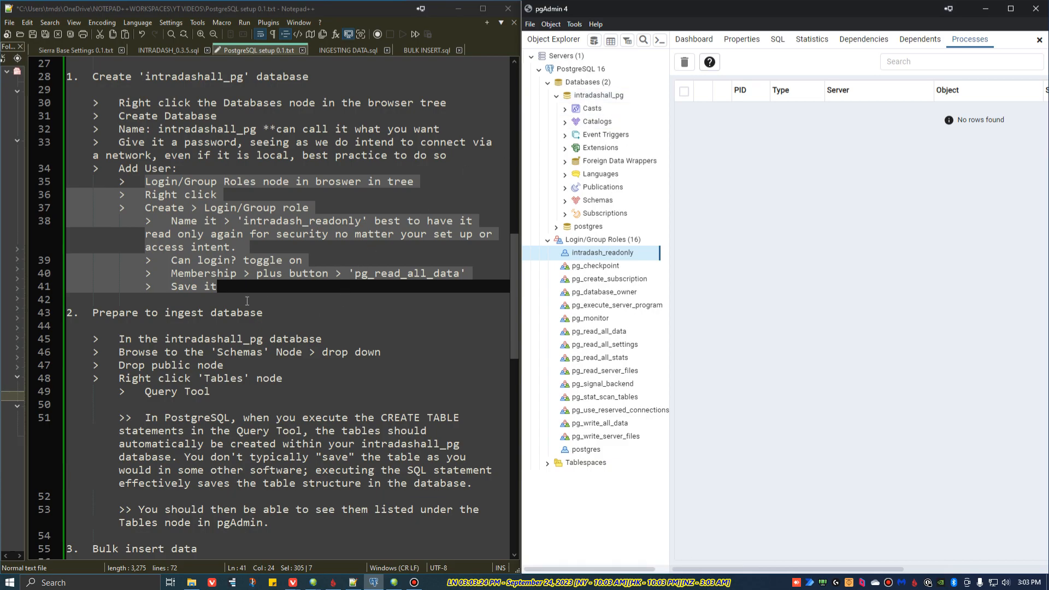
Step: Review the 'Prepare to ingest database' section of the Notepad++ setup notes, highlighting it and the 'In the intradashall_pg database' instruction
{"action": "left_click", "coordinate": [230, 286]}
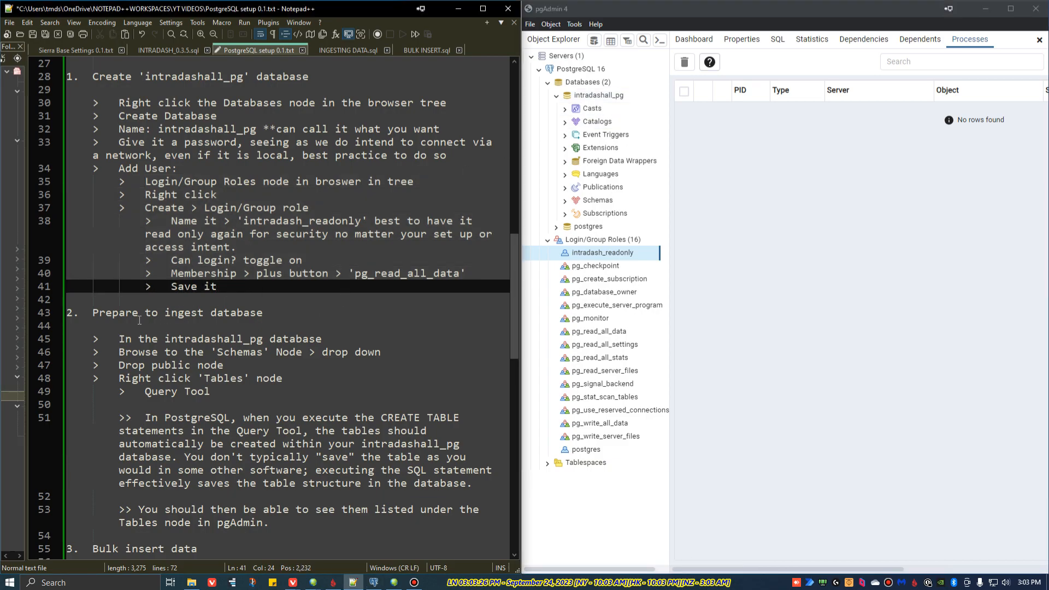
{"action": "scroll", "coordinate": [141, 320], "scroll_direction": "down", "scroll_amount": 3}
{"action": "left_click_drag", "start_coordinate": [93, 195], "coordinate": [270, 404]}
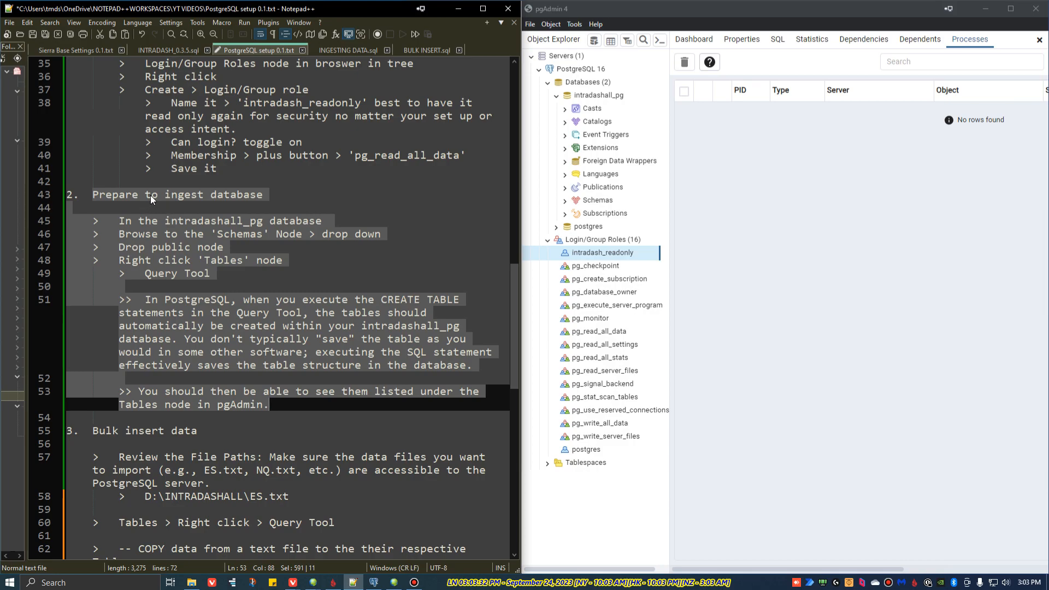
{"action": "key", "text": "alt+Tab"}
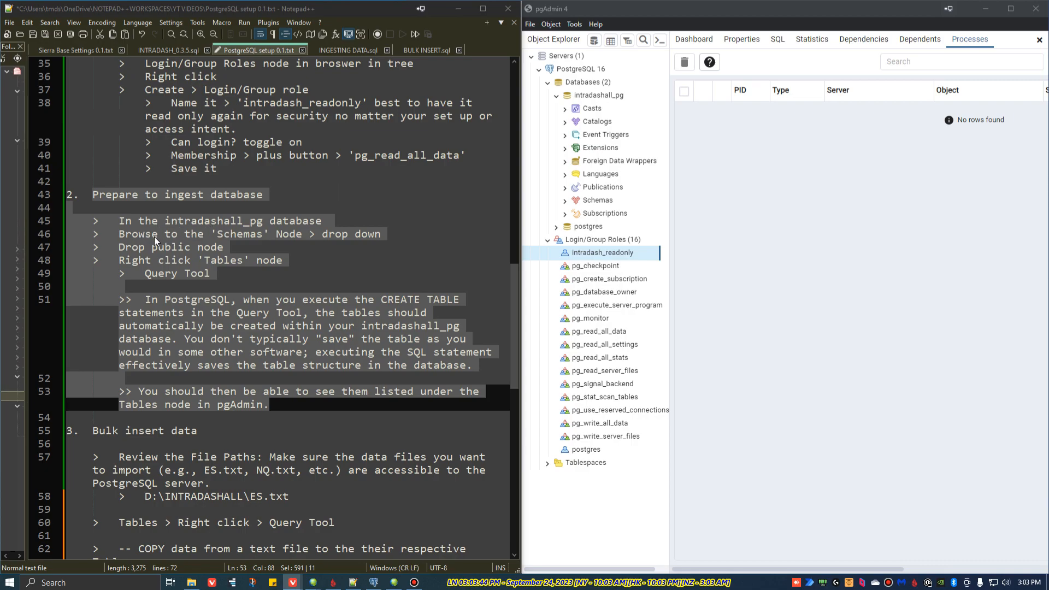
{"action": "left_click_drag", "start_coordinate": [119, 220], "coordinate": [339, 221]}
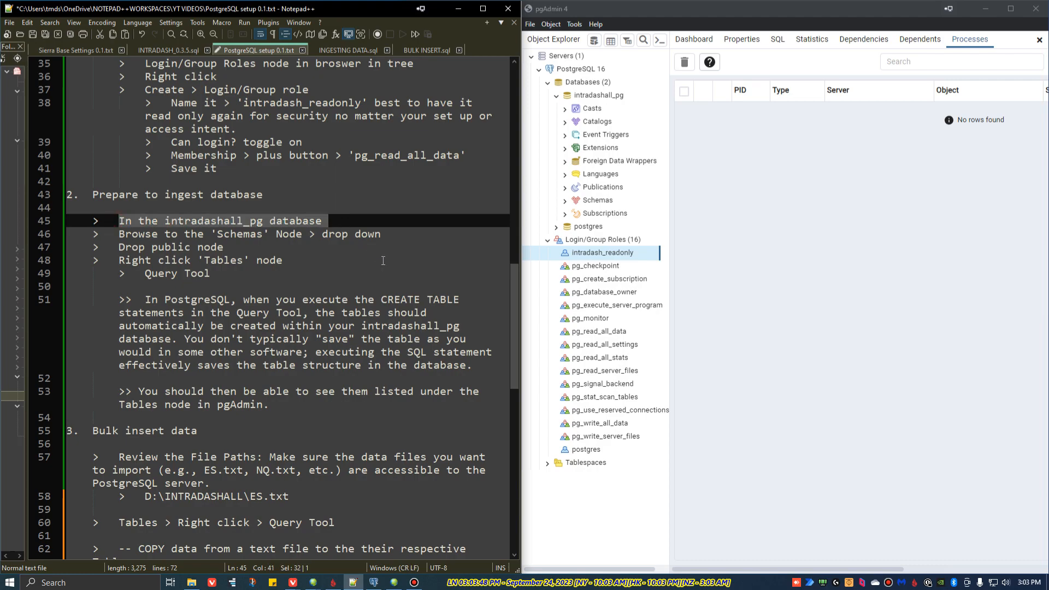
Step: Expand Schemas and the public schema under intradashall_pg and select its Tables node
{"action": "left_click", "coordinate": [565, 202]}
{"action": "left_click_drag", "start_coordinate": [212, 234], "coordinate": [390, 232]}
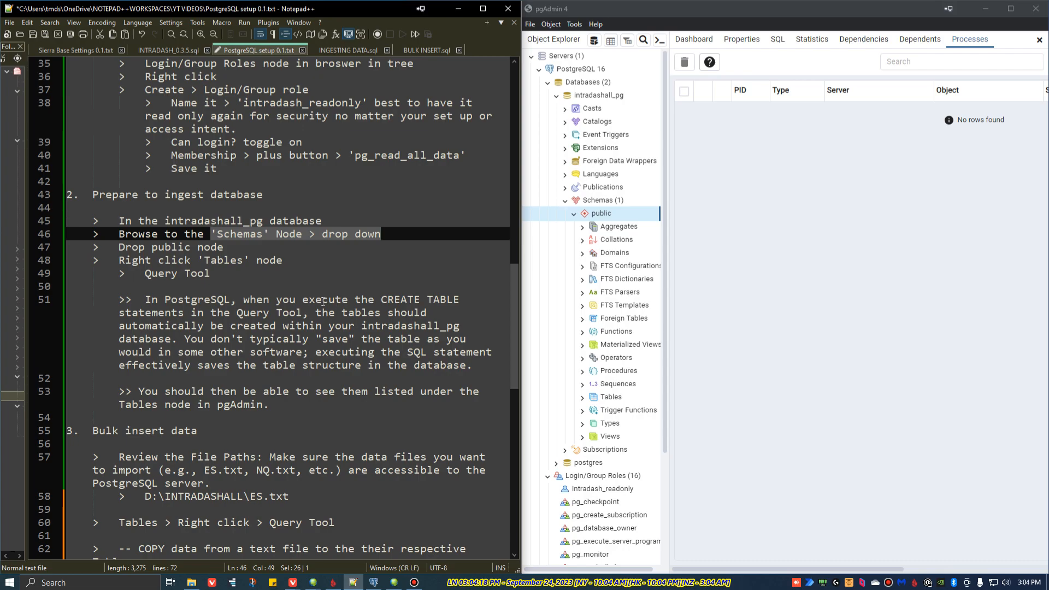
{"action": "right_click", "coordinate": [611, 400]}
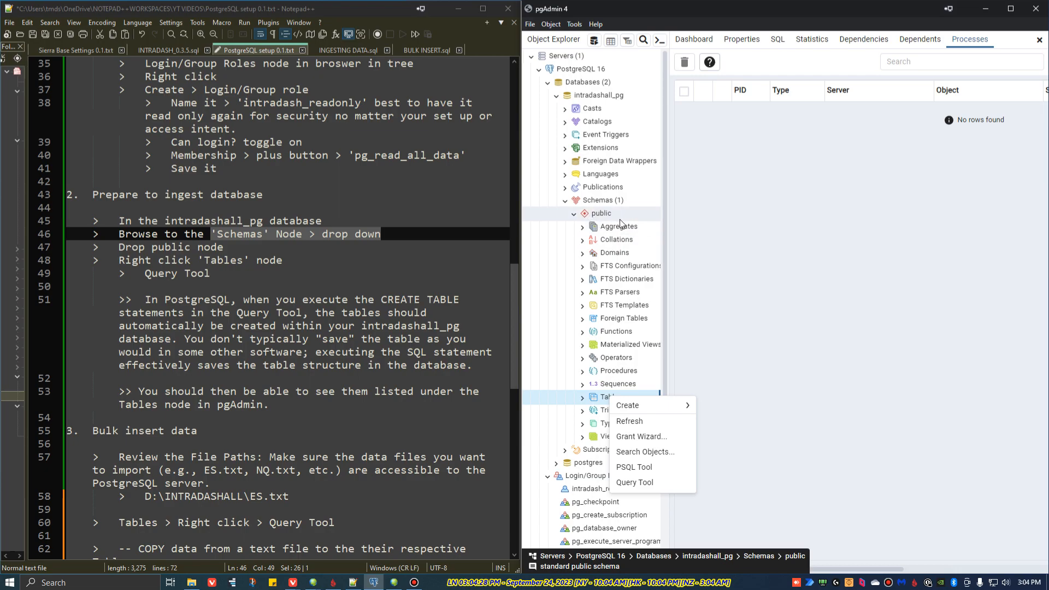
{"action": "left_click", "coordinate": [610, 400]}
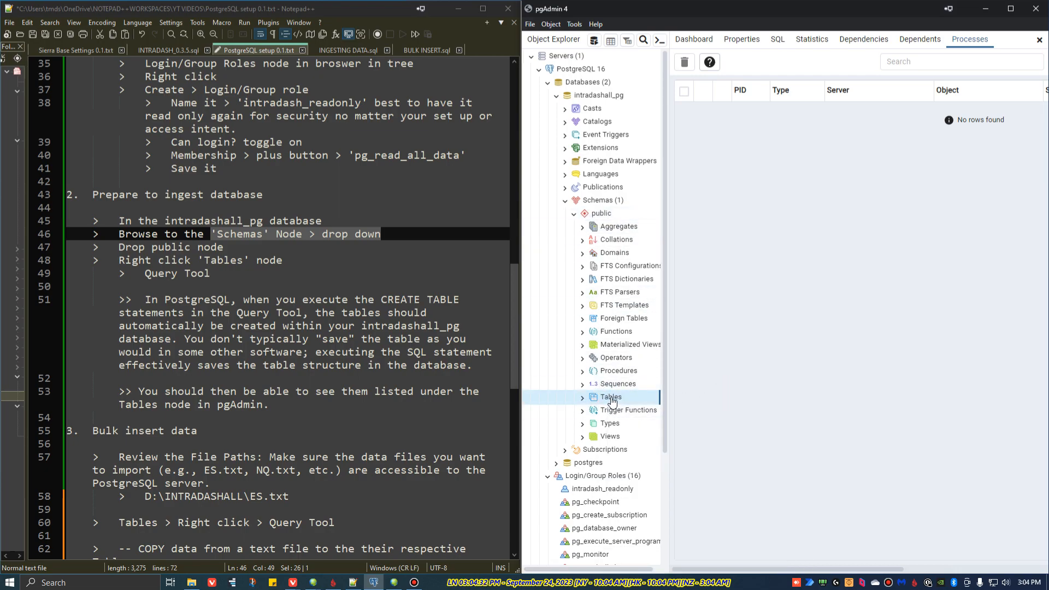
Step: Open a Query Tool for the Tables node, docking the data output and messages below the editor with the Scratch Pad beside them
{"action": "right_click", "coordinate": [611, 402]}
{"action": "mouse_move", "coordinate": [625, 413]}
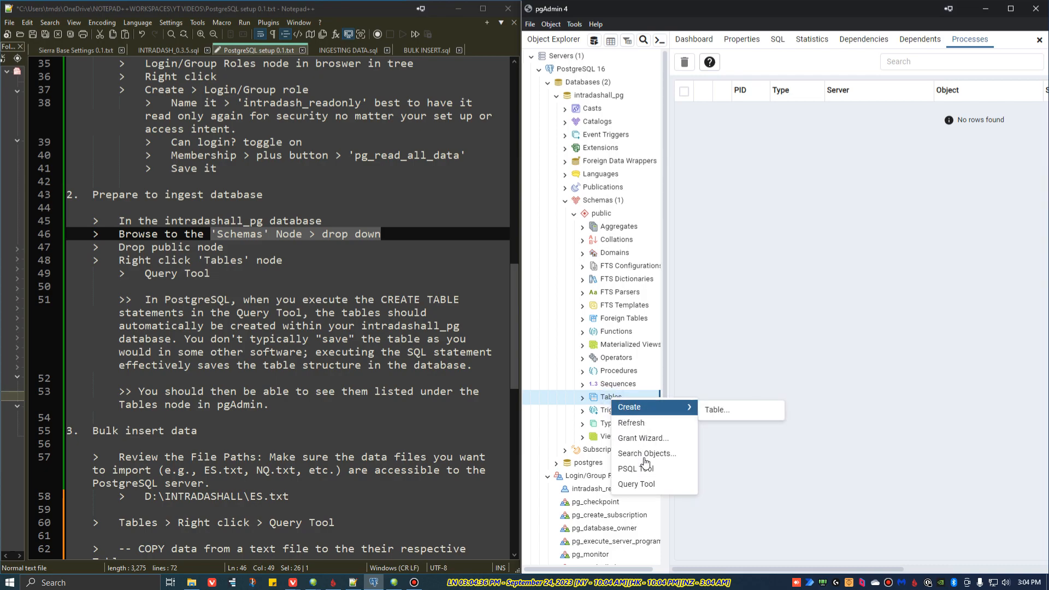
{"action": "left_click", "coordinate": [643, 486]}
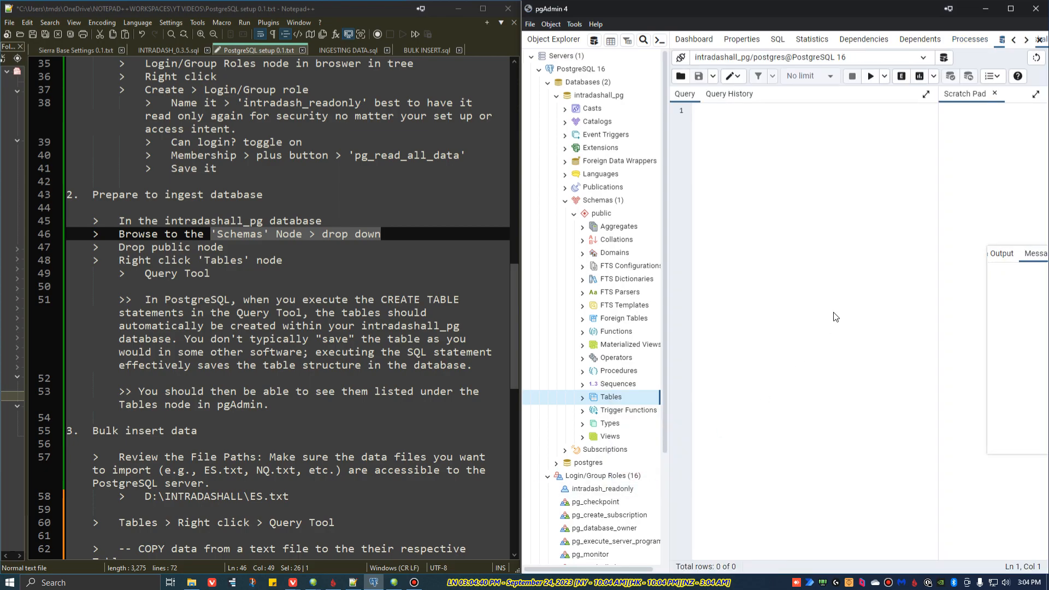
{"action": "left_click", "coordinate": [1002, 254]}
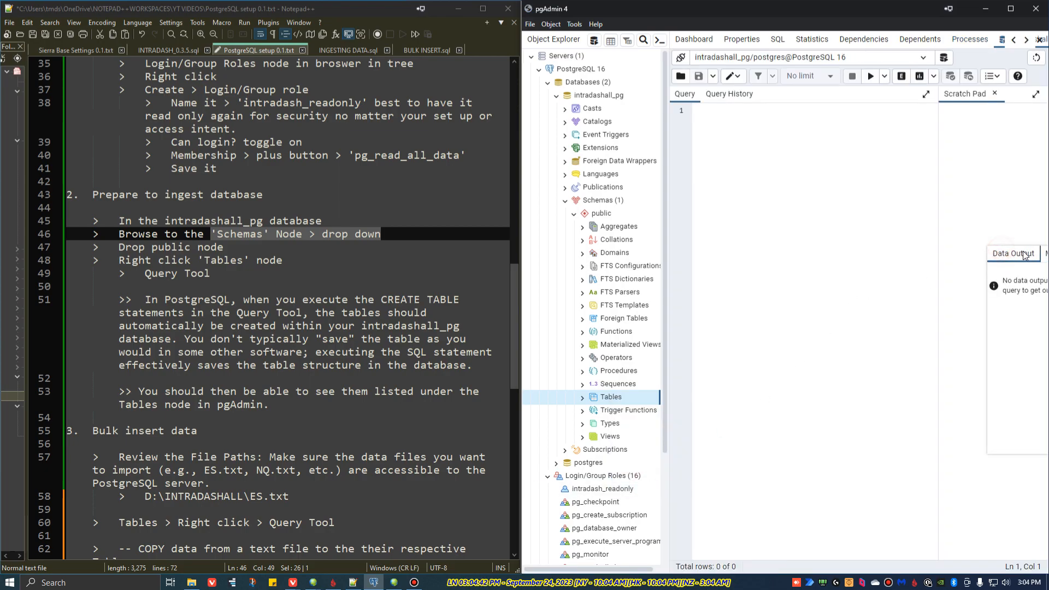
{"action": "left_click_drag", "start_coordinate": [996, 254], "coordinate": [804, 365]}
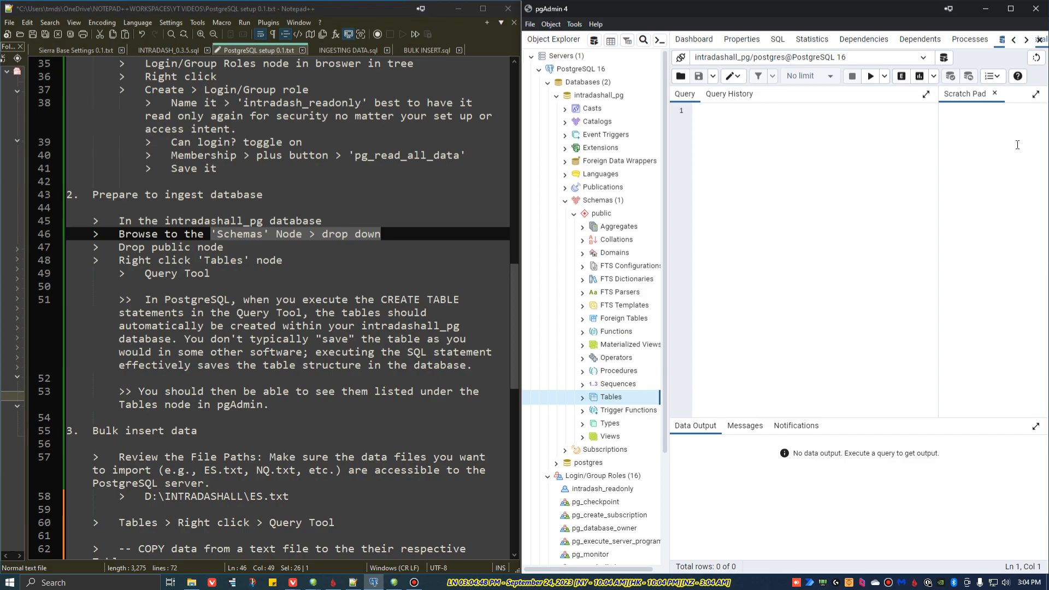
{"action": "left_click_drag", "start_coordinate": [1010, 93], "coordinate": [937, 483]}
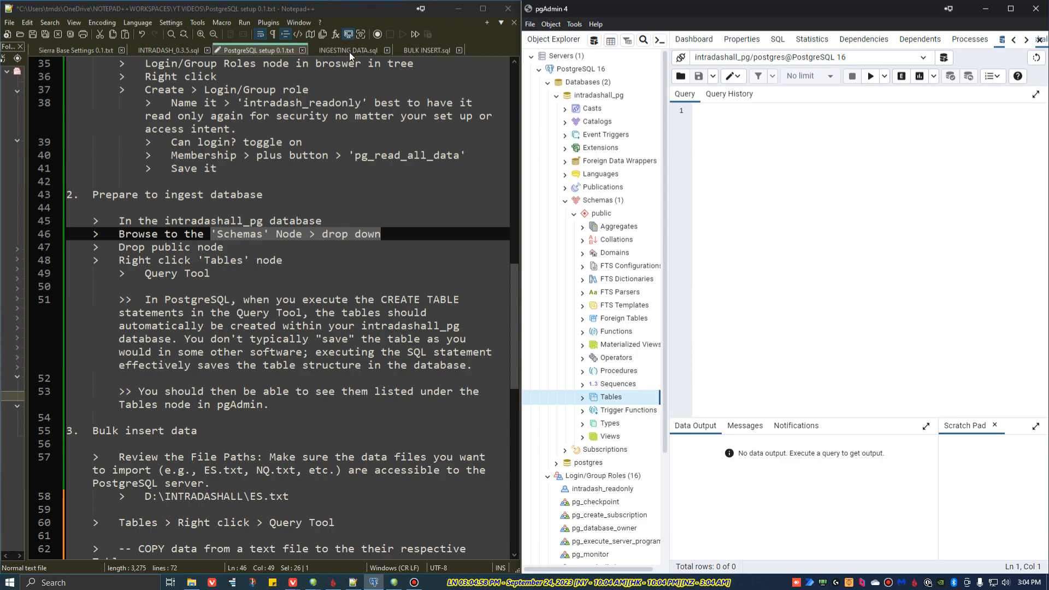
Step: Review the CREATE TABLE note, and copy the entire table-creation script from INGESTING DATA.sql in Notepad++ into the pgAdmin query editor
{"action": "left_click", "coordinate": [227, 267]}
{"action": "left_click_drag", "start_coordinate": [144, 300], "coordinate": [473, 367]}
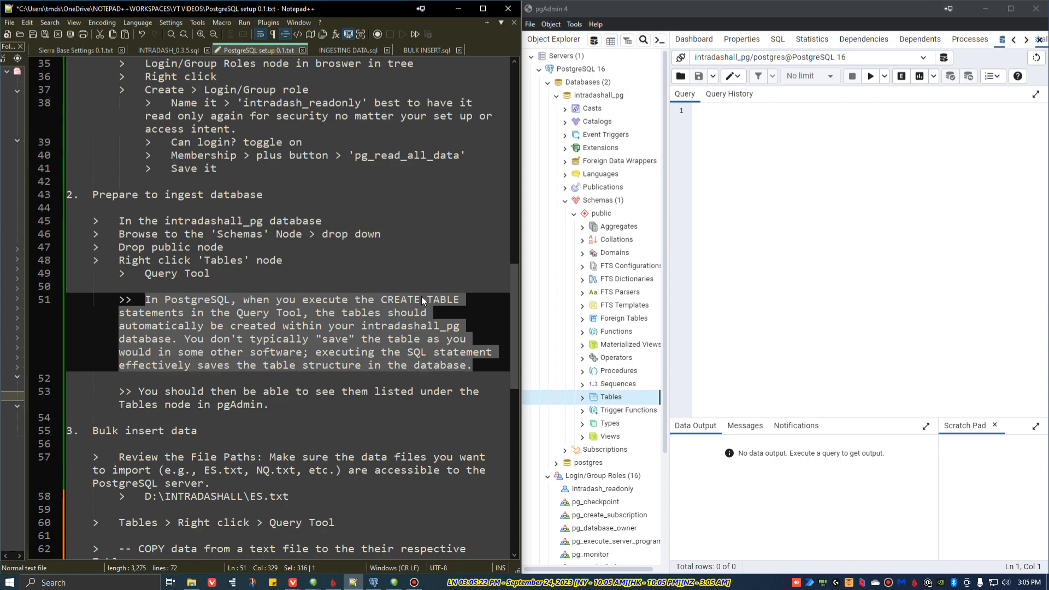
{"action": "left_click", "coordinate": [351, 52]}
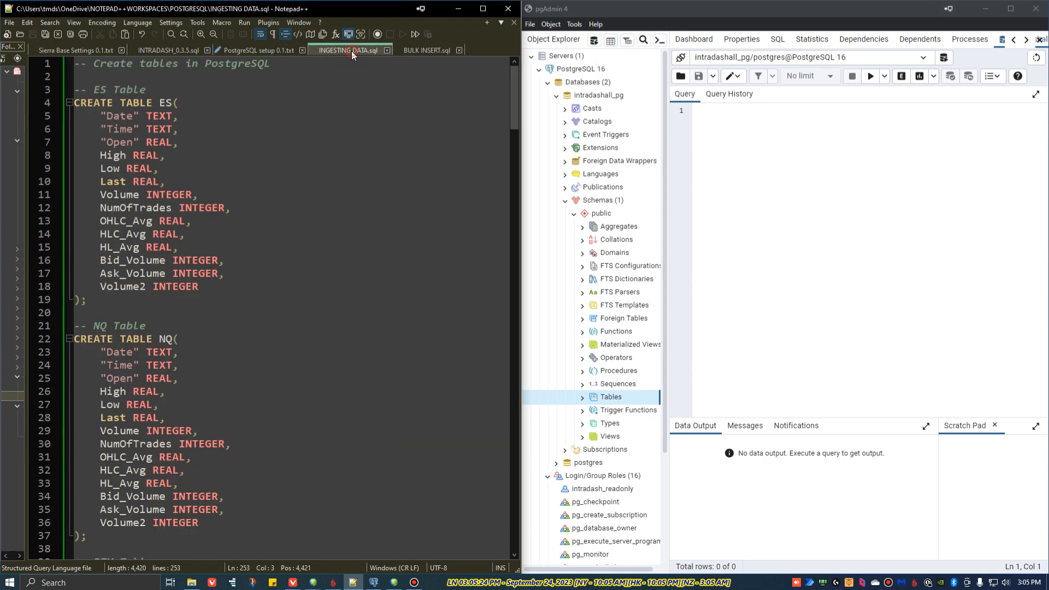
{"action": "left_click_drag", "start_coordinate": [75, 64], "coordinate": [87, 302]}
{"action": "scroll", "coordinate": [197, 306], "scroll_direction": "down", "scroll_amount": 20}
{"action": "scroll", "coordinate": [200, 340], "scroll_direction": "down", "scroll_amount": 20}
{"action": "scroll", "coordinate": [200, 343], "scroll_direction": "down", "scroll_amount": 9}
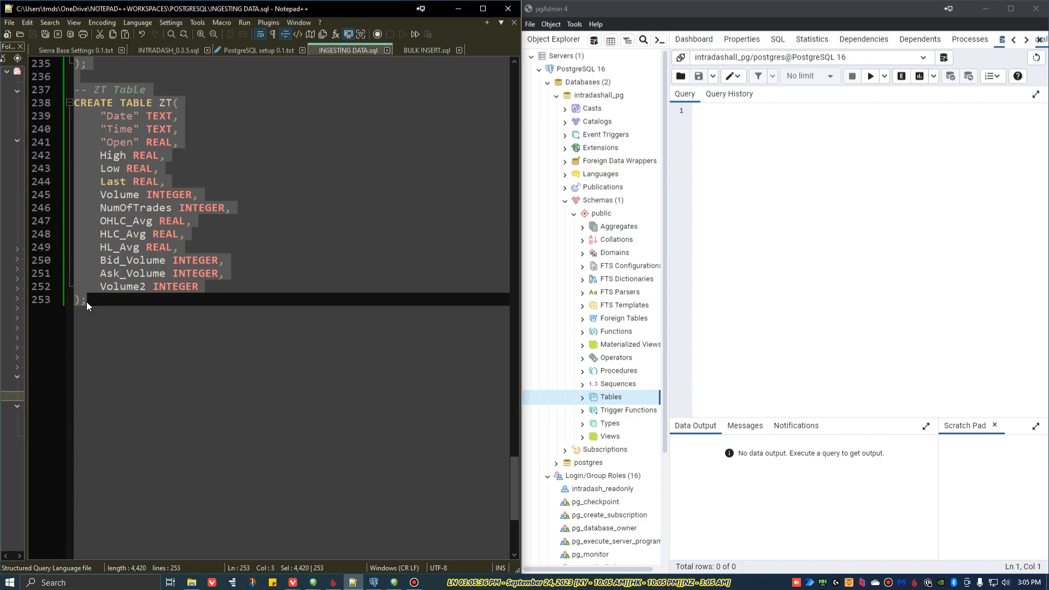
{"action": "left_click", "coordinate": [704, 109]}
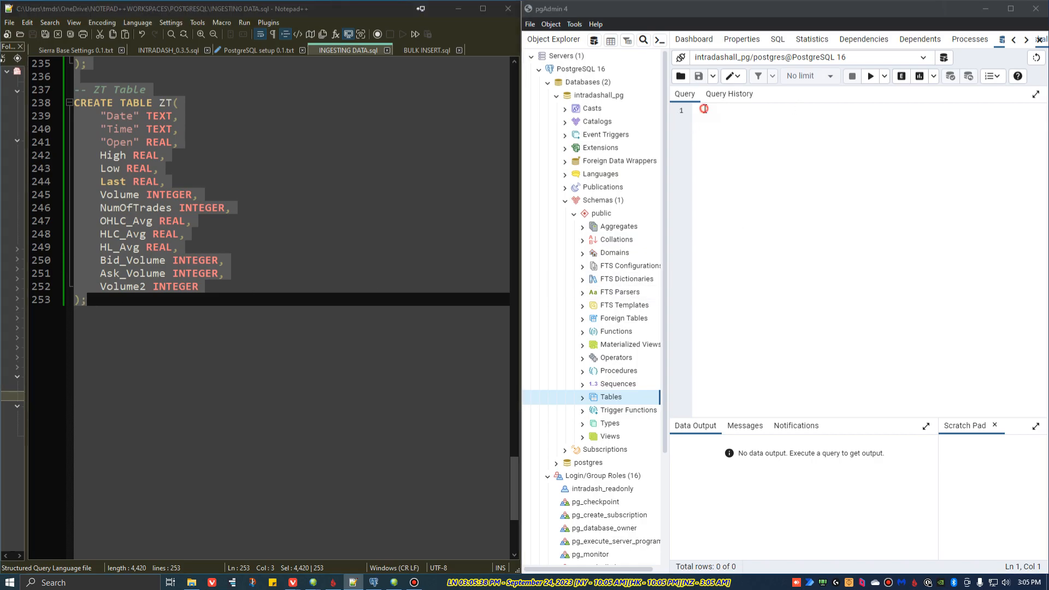
{"action": "key", "text": "ctrl+v"}
{"action": "scroll", "coordinate": [815, 256], "scroll_direction": "up", "scroll_amount": 20}
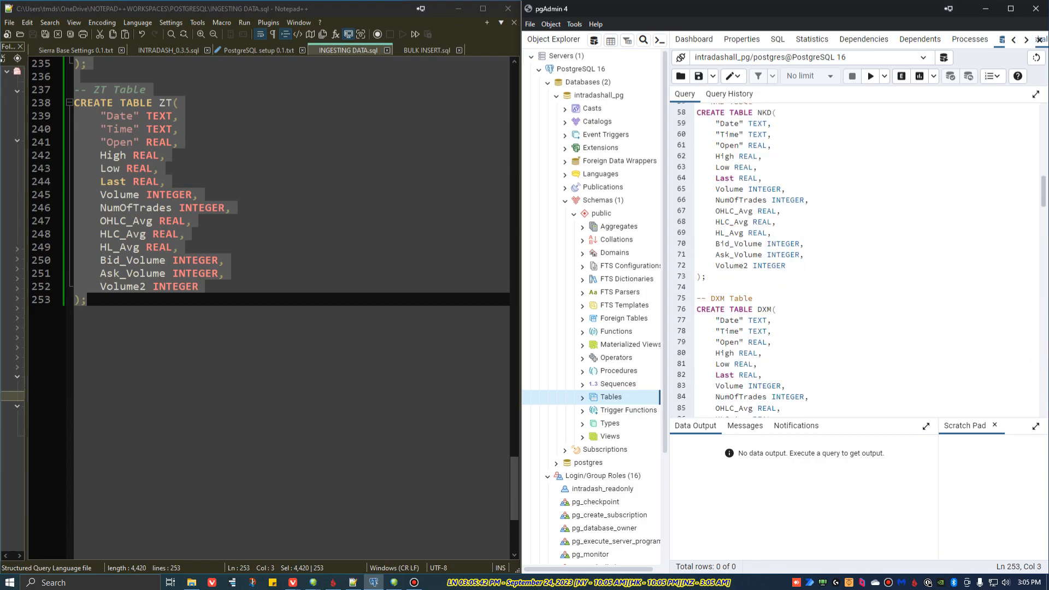
{"action": "scroll", "coordinate": [799, 117], "scroll_direction": "up", "scroll_amount": 12}
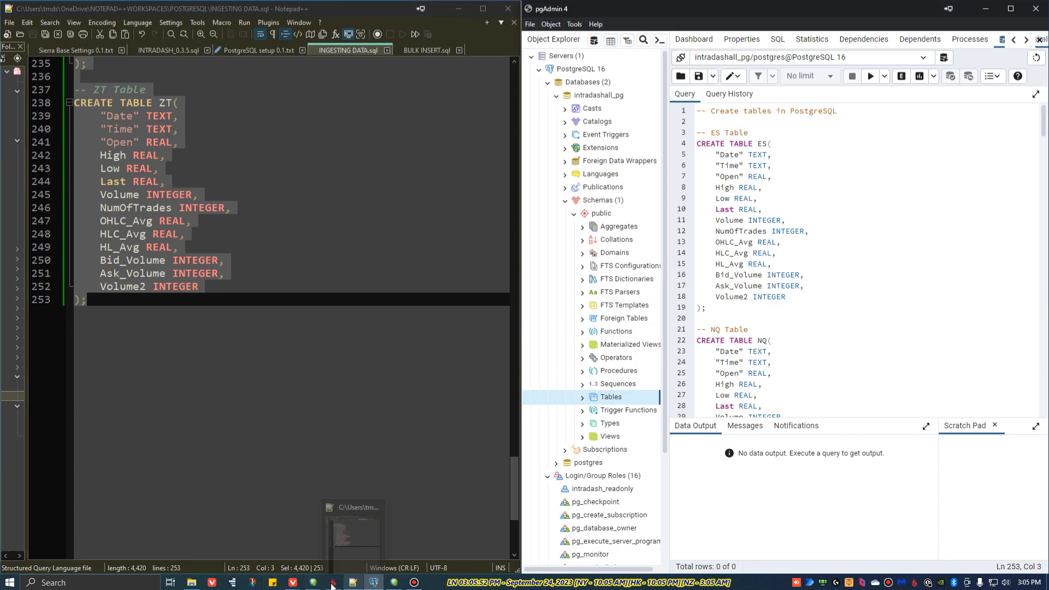
Step: Open ES.txt from D:\INTRADASHALL in Notepad++, examine its header row of column names, and close the file
{"action": "left_click", "coordinate": [191, 585]}
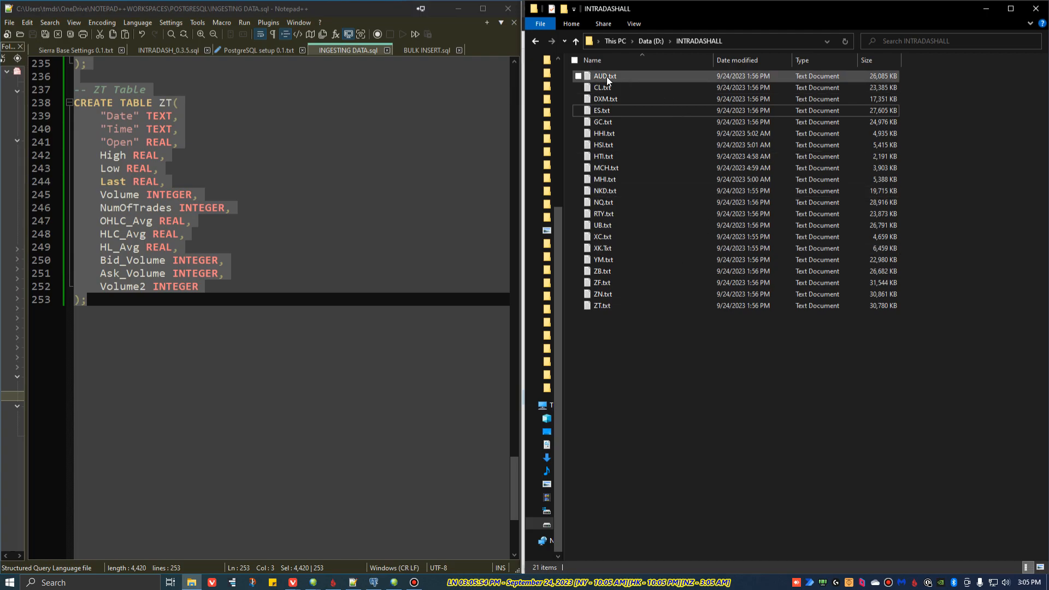
{"action": "right_click", "coordinate": [598, 109]}
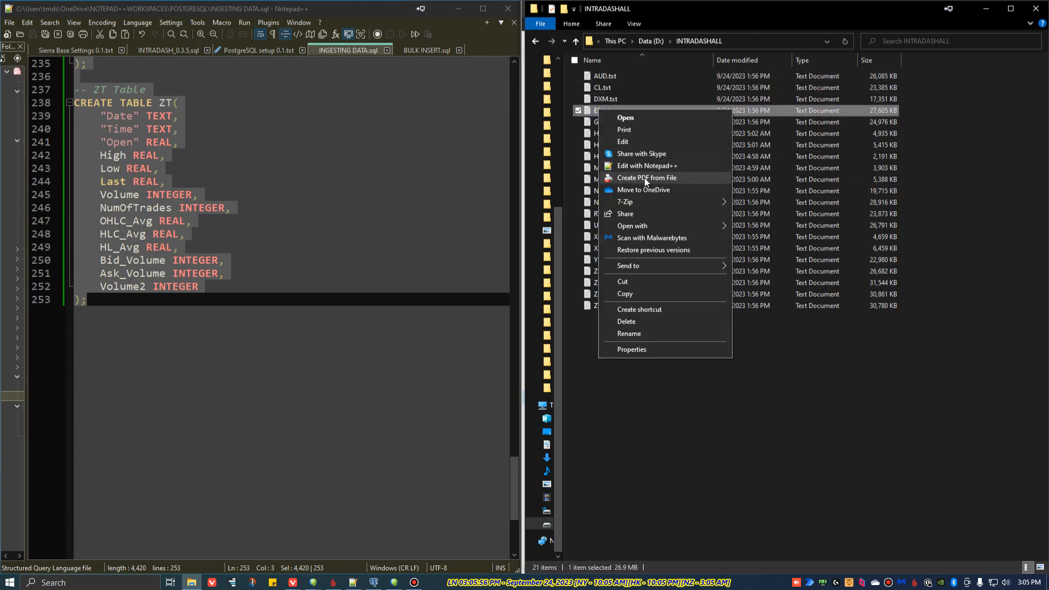
{"action": "left_click", "coordinate": [651, 165]}
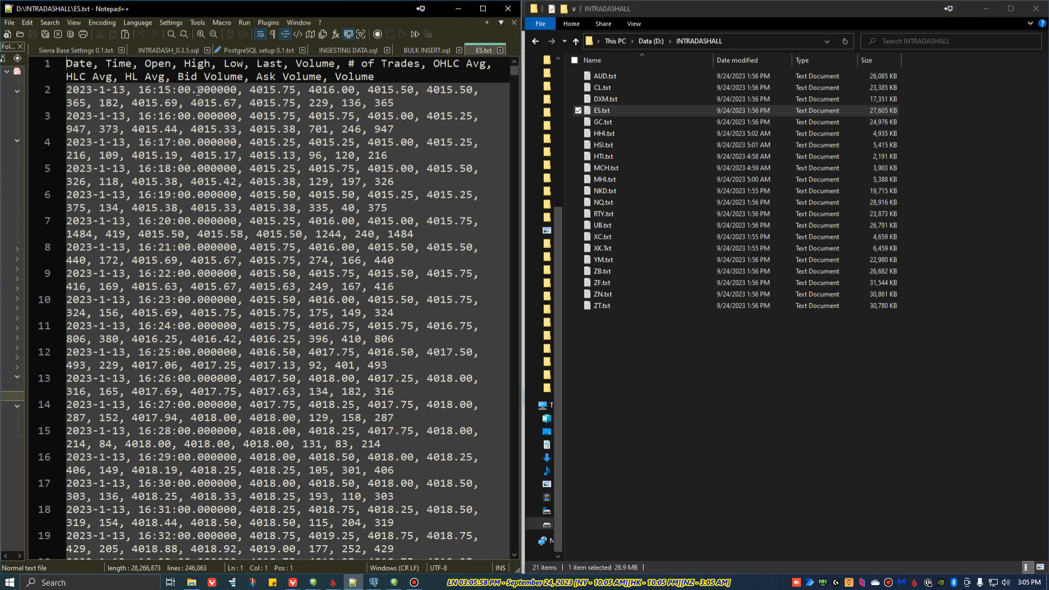
{"action": "mouse_move", "coordinate": [68, 64]}
{"action": "left_mouse_down"}
{"action": "mouse_move", "coordinate": [397, 75]}
{"action": "mouse_move", "coordinate": [68, 64]}
{"action": "left_mouse_up"}
{"action": "right_click", "coordinate": [397, 75]}
{"action": "left_click", "coordinate": [382, 77]}
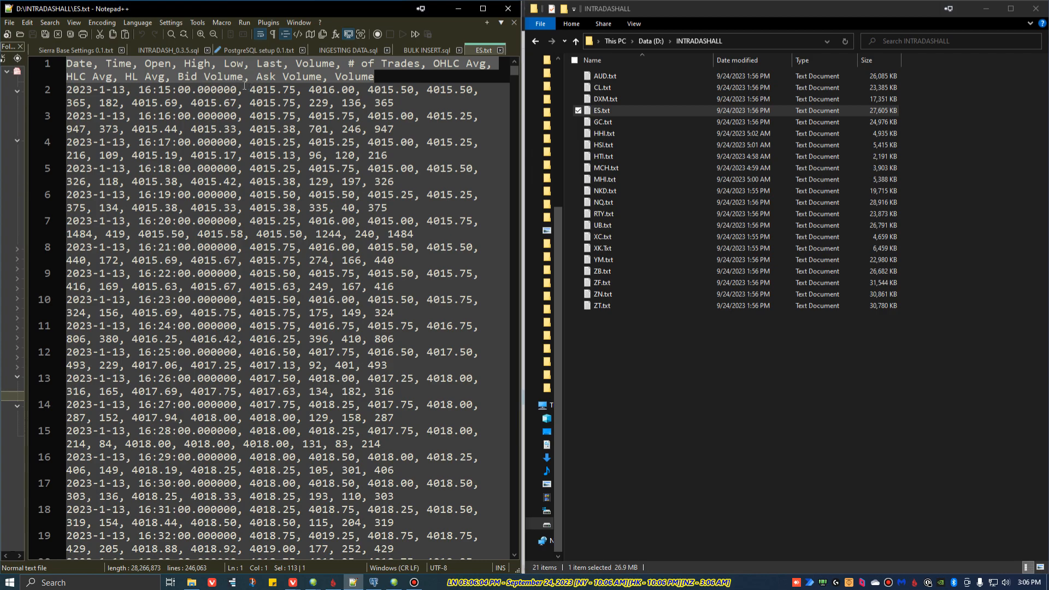
{"action": "left_click", "coordinate": [500, 50]}
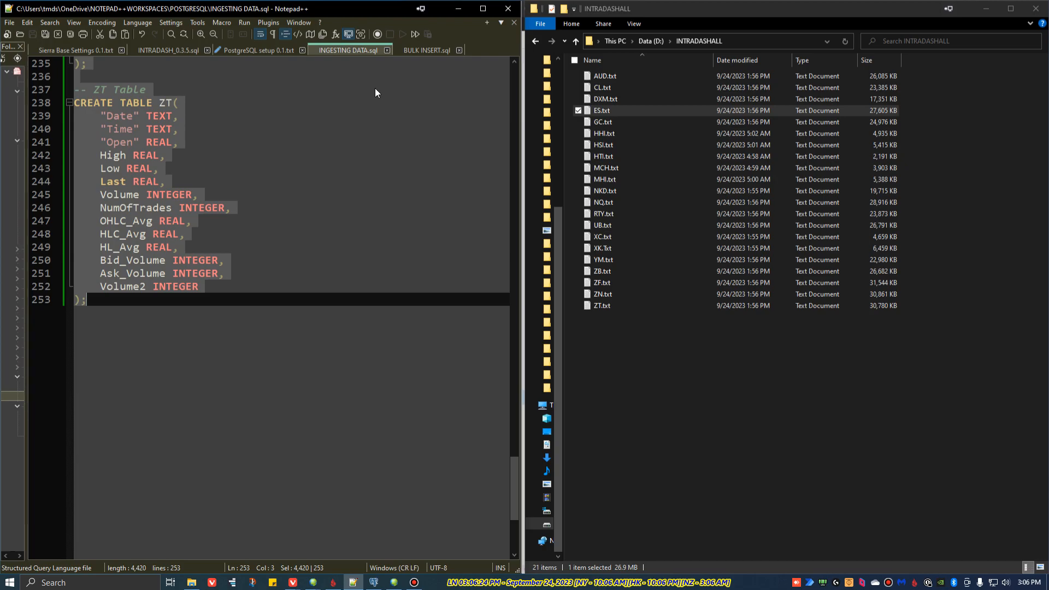
Step: Return to pgAdmin, run the CREATE TABLE script, and expand the Tables node to check the tables against the script
{"action": "left_click", "coordinate": [986, 10]}
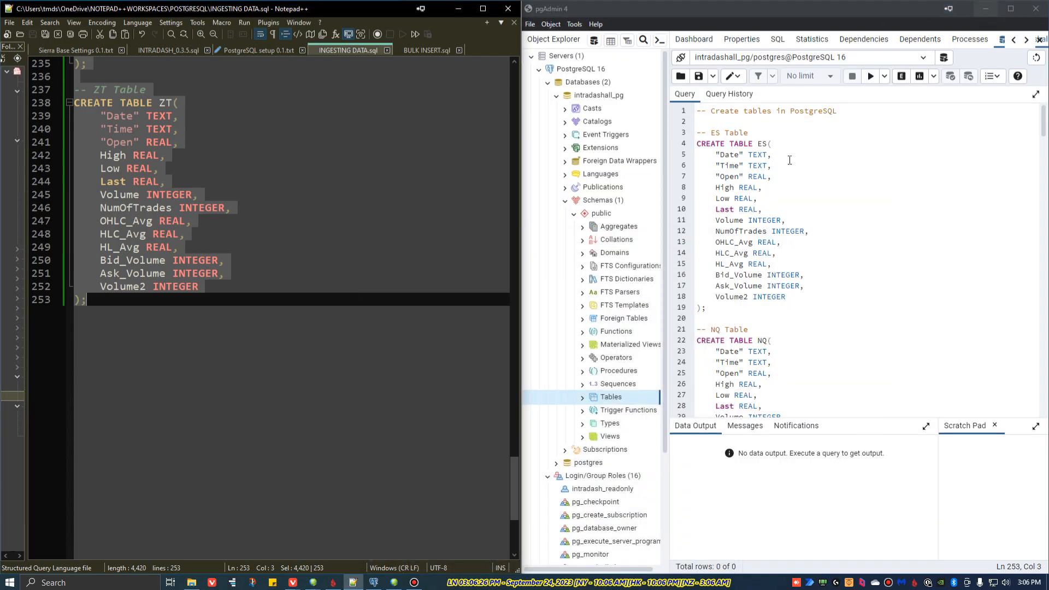
{"action": "left_click", "coordinate": [871, 77]}
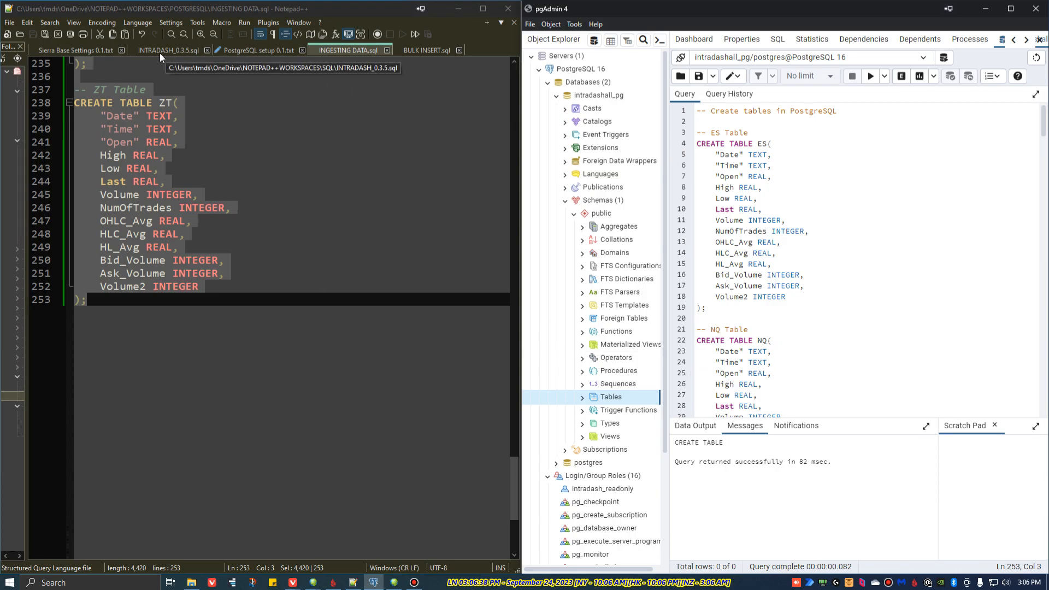
{"action": "left_click", "coordinate": [262, 49]}
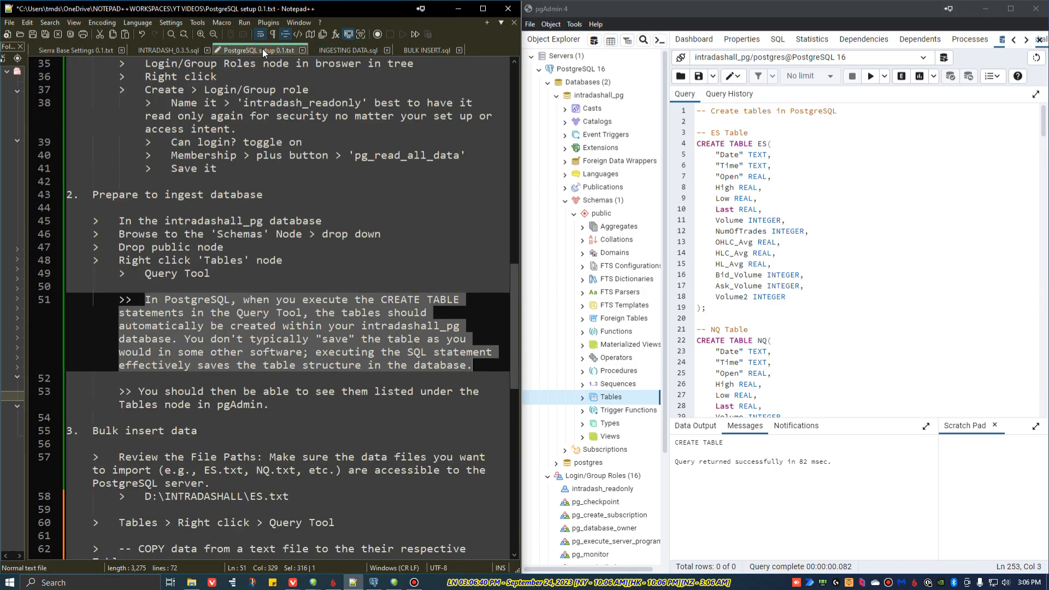
{"action": "left_click", "coordinate": [248, 333]}
{"action": "left_click_drag", "start_coordinate": [121, 391], "coordinate": [151, 391]}
{"action": "key", "text": "shift+End"}
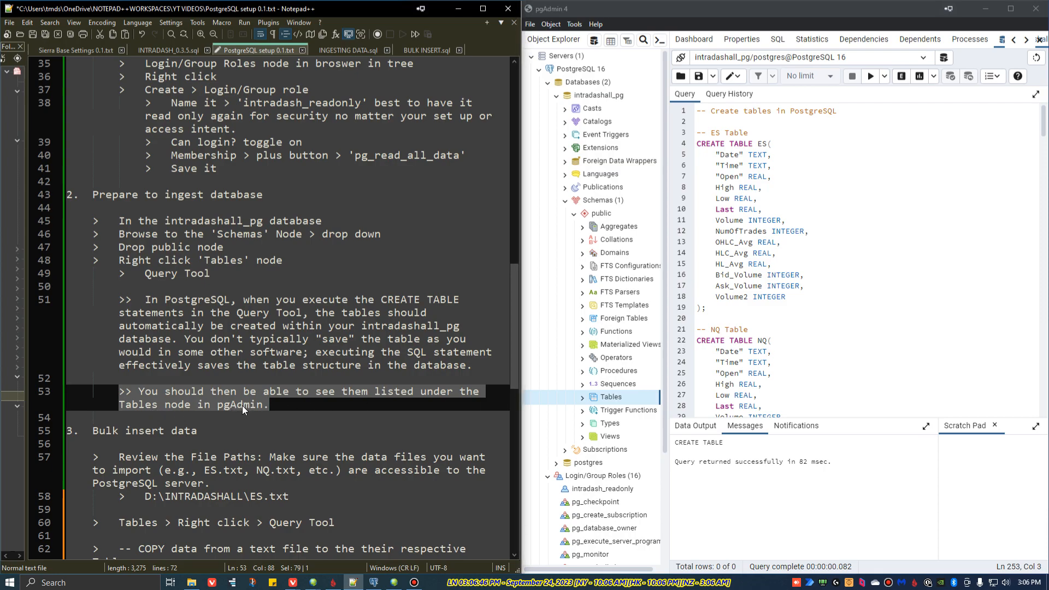
{"action": "left_click", "coordinate": [582, 398]}
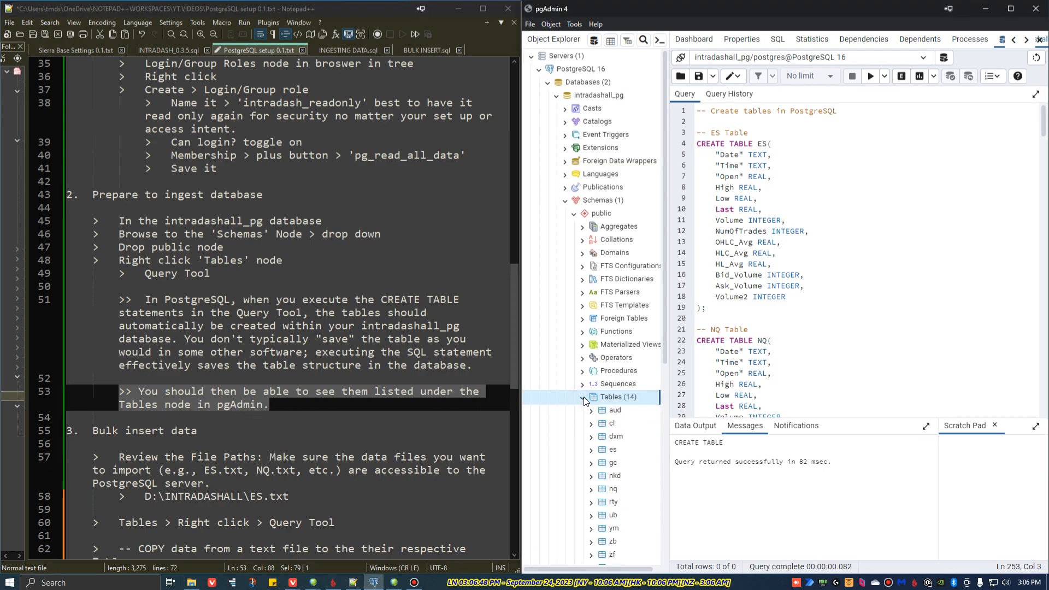
{"action": "scroll", "coordinate": [628, 377], "scroll_direction": "down", "scroll_amount": 5}
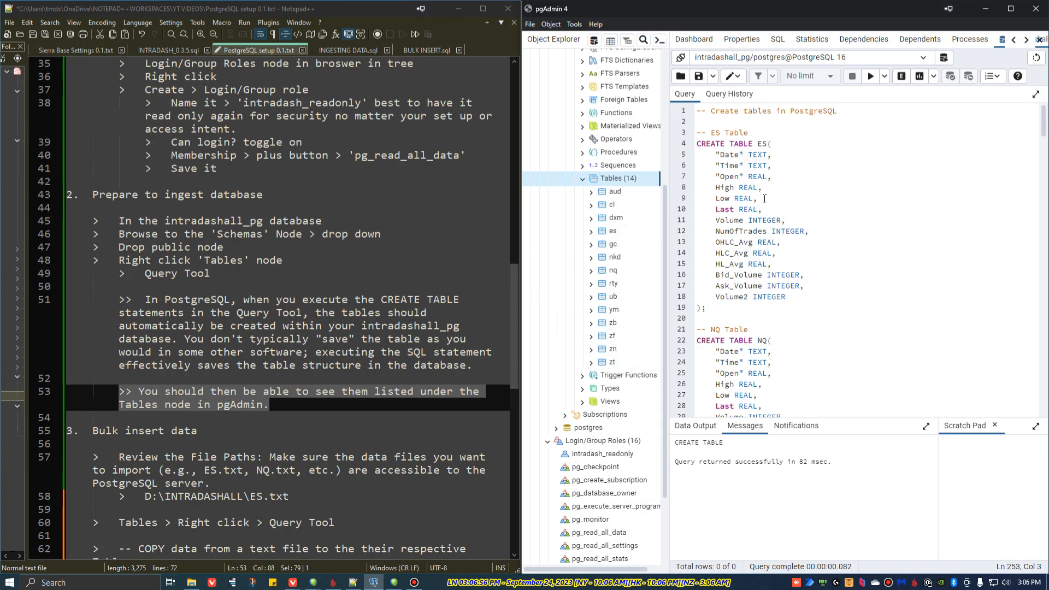
{"action": "scroll", "coordinate": [822, 266], "scroll_direction": "down", "scroll_amount": 10}
{"action": "scroll", "coordinate": [823, 266], "scroll_direction": "up", "scroll_amount": 10}
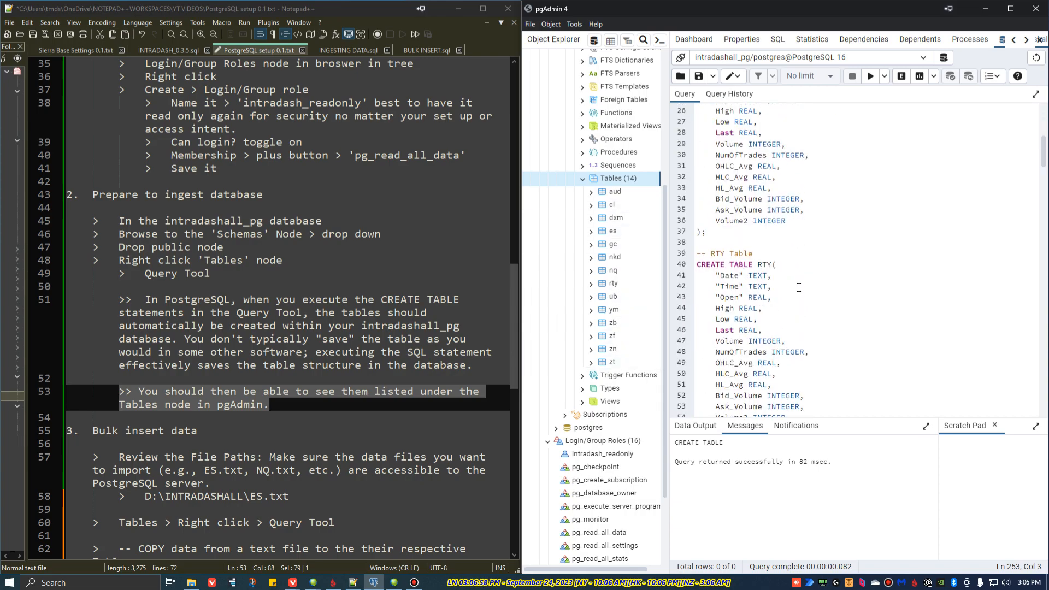
Step: Review the 'Bulk insert data' section of the setup notes and check the text files in D:\INTRADASHALL against its file path
{"action": "scroll", "coordinate": [102, 277], "scroll_direction": "down", "scroll_amount": 5}
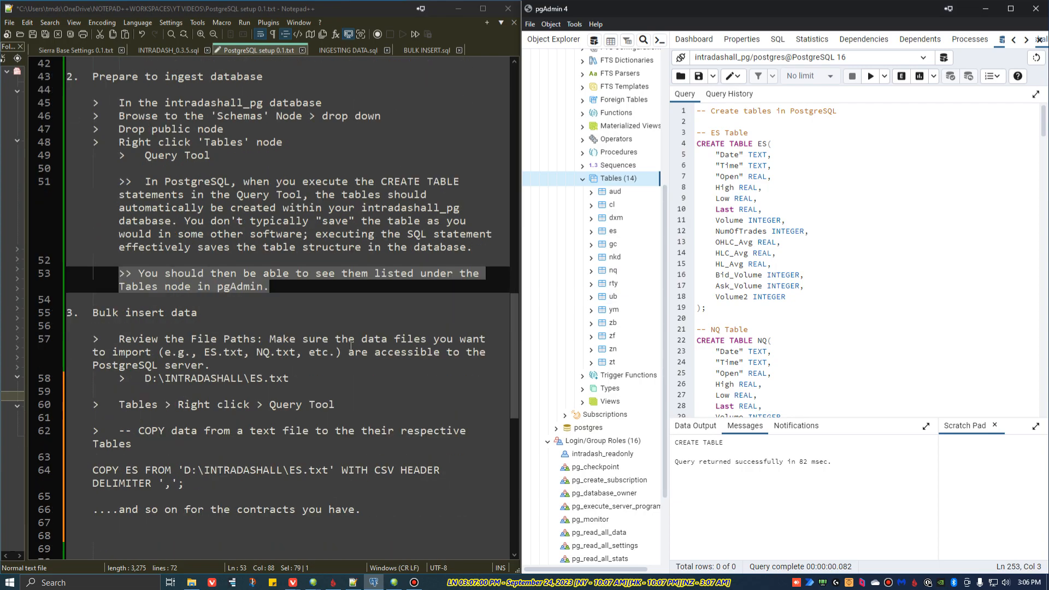
{"action": "left_click_drag", "start_coordinate": [92, 235], "coordinate": [346, 330]}
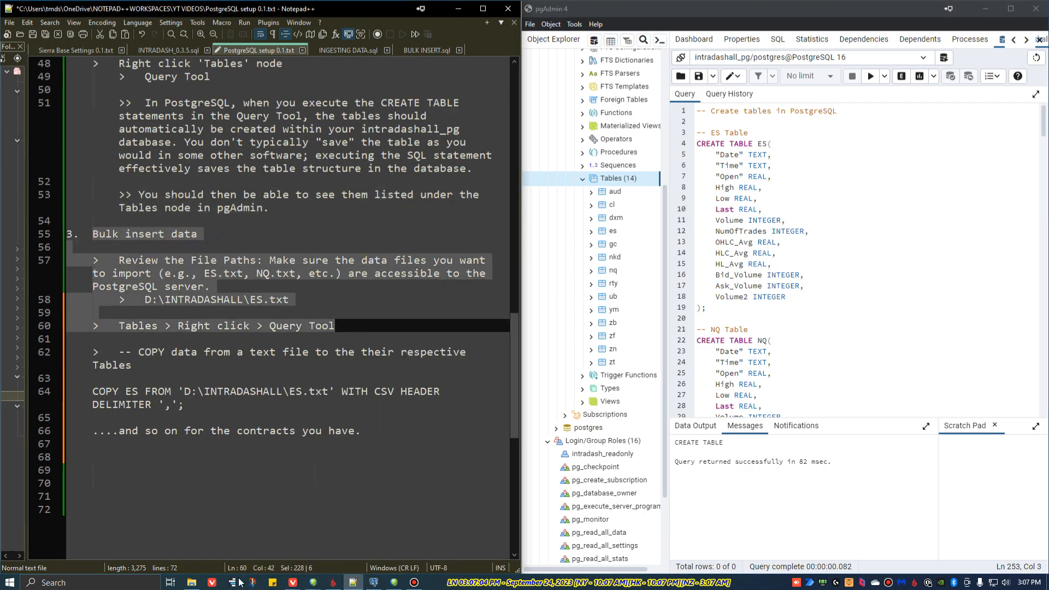
{"action": "left_click", "coordinate": [192, 582]}
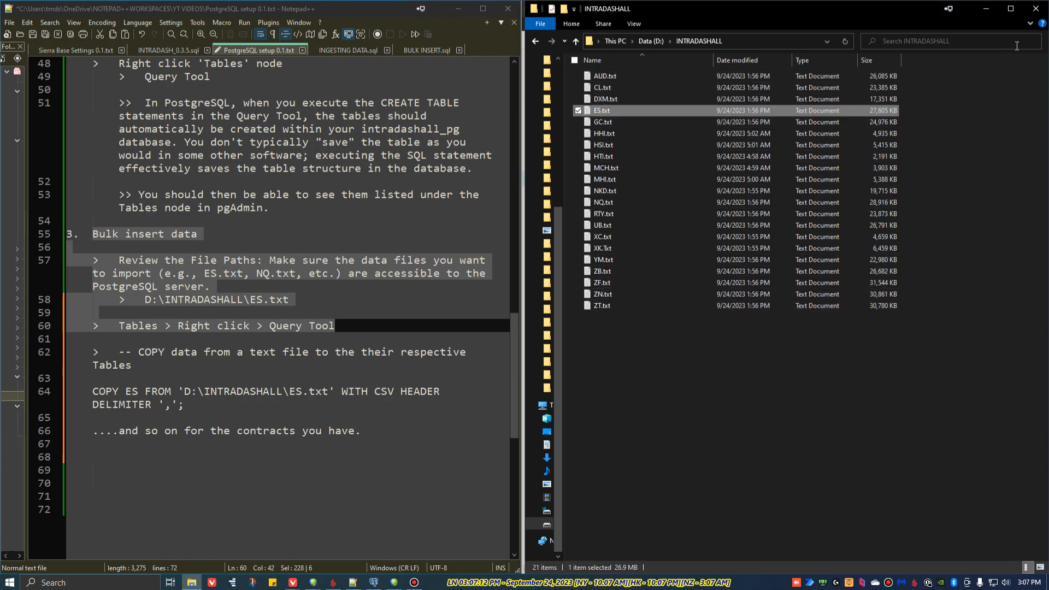
{"action": "left_click", "coordinate": [988, 11]}
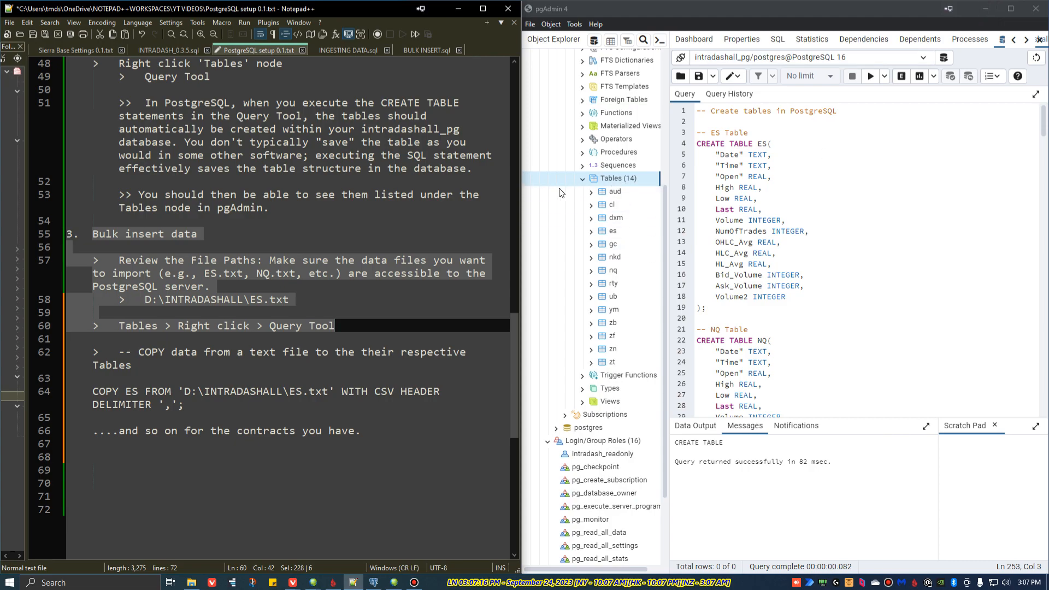
{"action": "key", "text": "Down"}
{"action": "key", "text": "Down"}
{"action": "key", "text": "Down"}
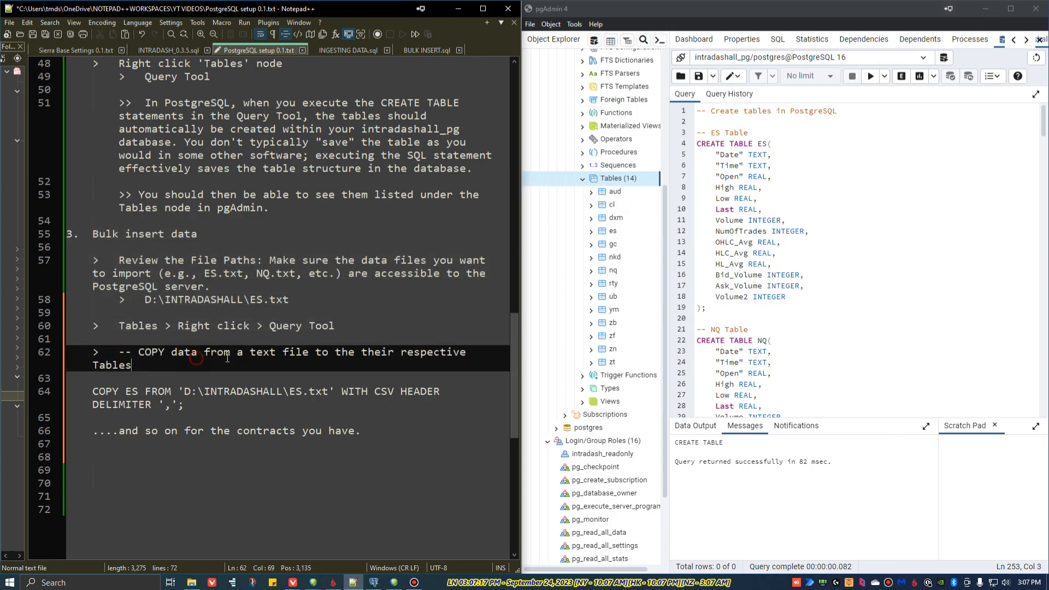
Step: Open a new Query Tool for the Tables node and paste in the full COPY script from BULK INSERT.sql in Notepad++
{"action": "right_click", "coordinate": [616, 182]}
{"action": "left_click", "coordinate": [641, 266]}
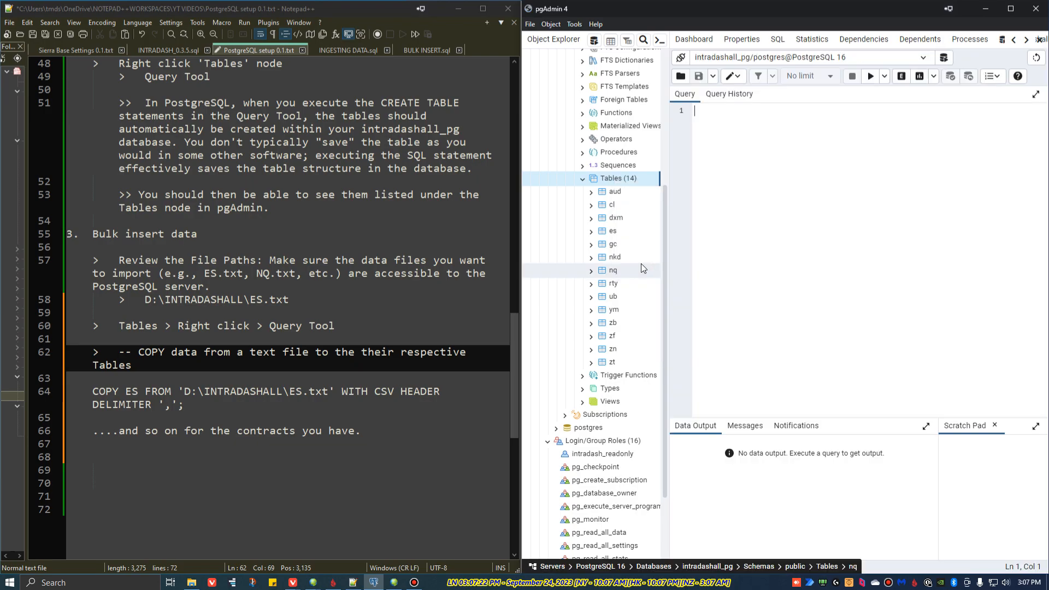
{"action": "left_click", "coordinate": [427, 50]}
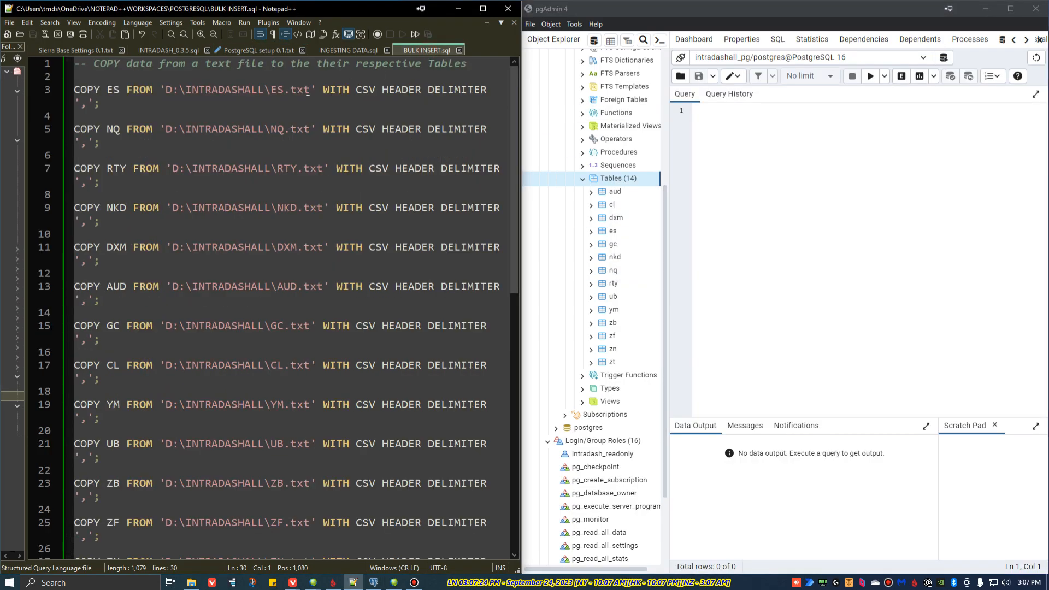
{"action": "left_click_drag", "start_coordinate": [76, 66], "coordinate": [126, 373]}
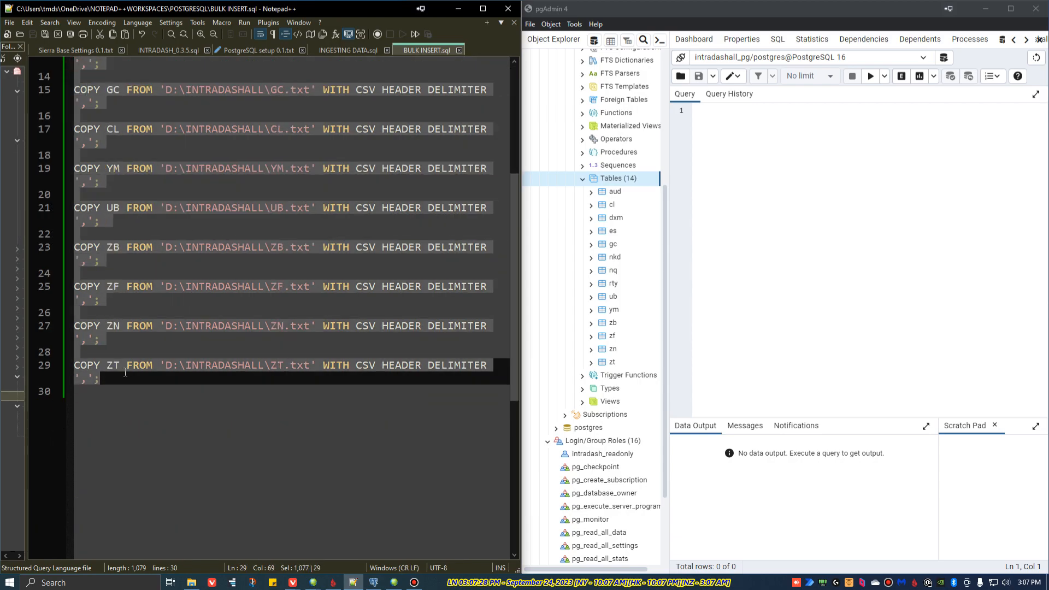
{"action": "left_click", "coordinate": [704, 109]}
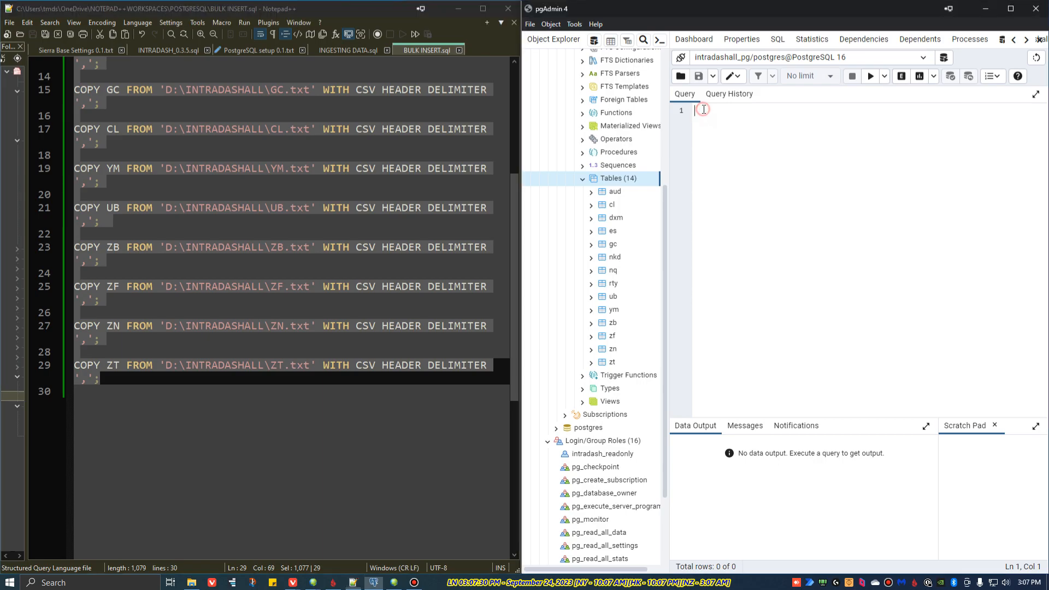
{"action": "type", "text": "-- COPY data from a text file to the their respective tables  COPY ES FROM 'D:\\INTRADASHALL\\ES.txt' WITH CSV HEADER DELIMITER ',';  COPY NQ FROM 'D:\\INTRADASHALL\\NQ.txt' WITH CSV HEADER DELIMITER ',';  COPY RTY FROM 'D:\\INTRADASHALL\\RTY.txt' WITH CSV HEADER DELIMITER ',';  COPY NKD FROM 'D:\\INTRADASHALL\\NKD.txt' WITH CSV HEADER DELIMITER ',';  COPY DXM FROM 'D:\\INTRADASHALL\\DXM.txt' WITH CSV HEADER DELIMITER ',';  COPY AUD FROM 'D:\\INTRADASHALL\\AUD.txt' WITH CSV HEADER DELIMITER ',';  COPY GC FROM 'D:\\INTRADASHALL\\GC.txt' WITH CSV HEADER DELIMITER ',';  COPY CL FROM 'D:\\INTRADASHALL\\CL.txt' WITH CSV HEADER DELIMITER ',';  COPY YM FROM 'D:\\INTRADASHALL\\YM.txt' WITH CSV HEADER DELIMITER ',';  COPY UB FROM 'D:\\INTRADASHALL\\UB.txt' WITH CSV HEADER DELIMITER ',';  COPY ZB FROM 'D:\\INTRADASHALL\\ZB.txt' WITH CSV HEADER DELIMITER ',';  COPY ZF FROM 'D:\\INTRADASHALL\\ZF.txt' WITH CSV HEADER DELIMITER ',';  COPY ZN FROM 'D:\\INTRADASHALL\\ZN.txt' WITH CSV HEADER DELIMITER ',';  COPY ZT FROM 'D:\\INTRADASHALL\\ZT.txt' WITH CSV HEADER DELIMITER ',';"}
{"action": "scroll", "coordinate": [736, 186], "scroll_direction": "up", "scroll_amount": 1}
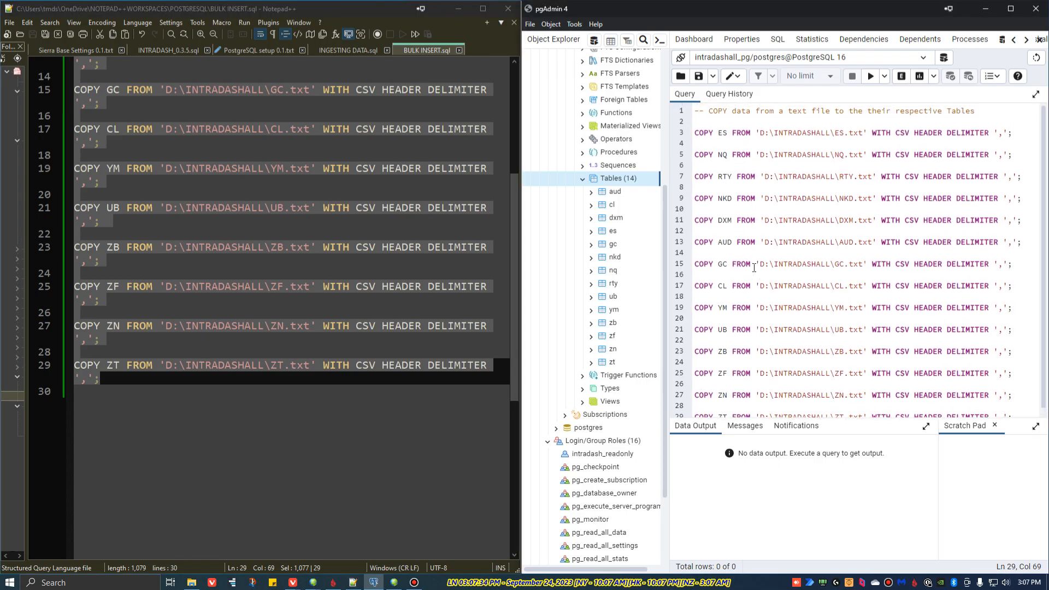
{"action": "scroll", "coordinate": [740, 242], "scroll_direction": "down", "scroll_amount": 1}
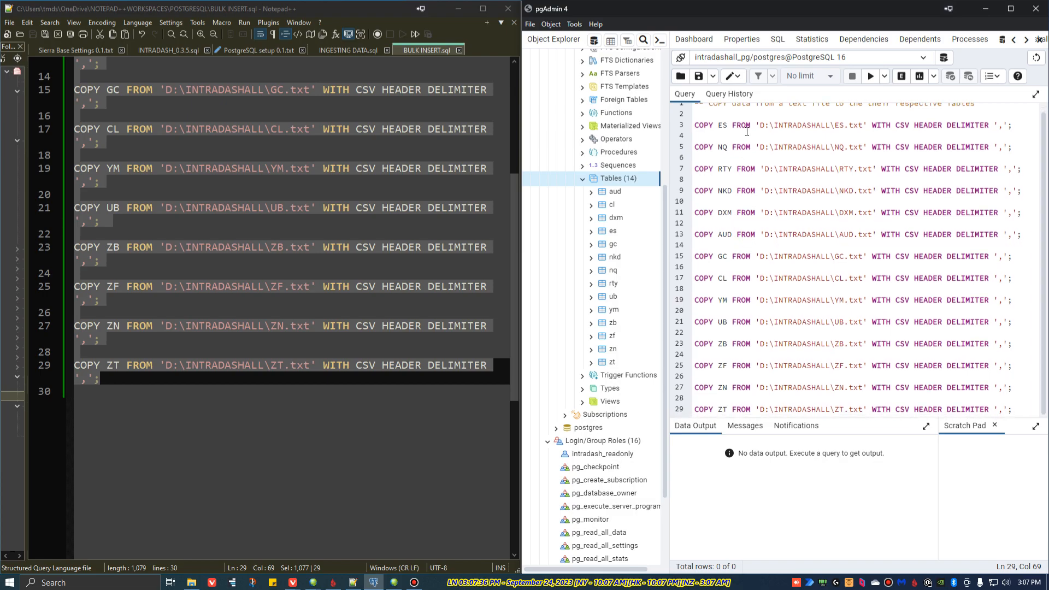
{"action": "scroll", "coordinate": [791, 186], "scroll_direction": "up", "scroll_amount": 1}
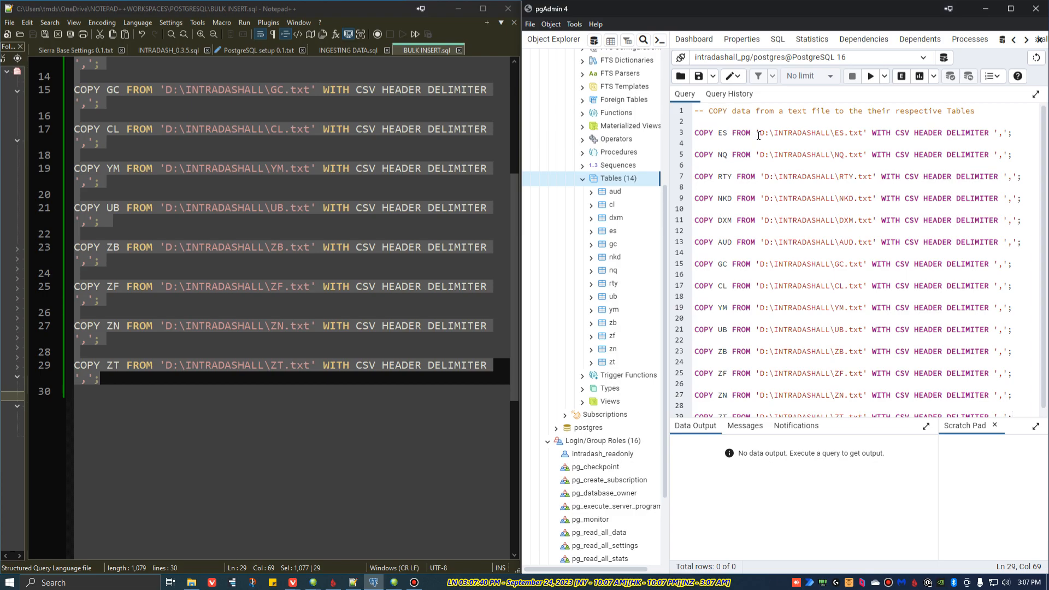
Step: Check the ES.txt file path and the comma delimiter in the first COPY statement, and try to run the query
{"action": "left_click_drag", "start_coordinate": [759, 133], "coordinate": [863, 135]}
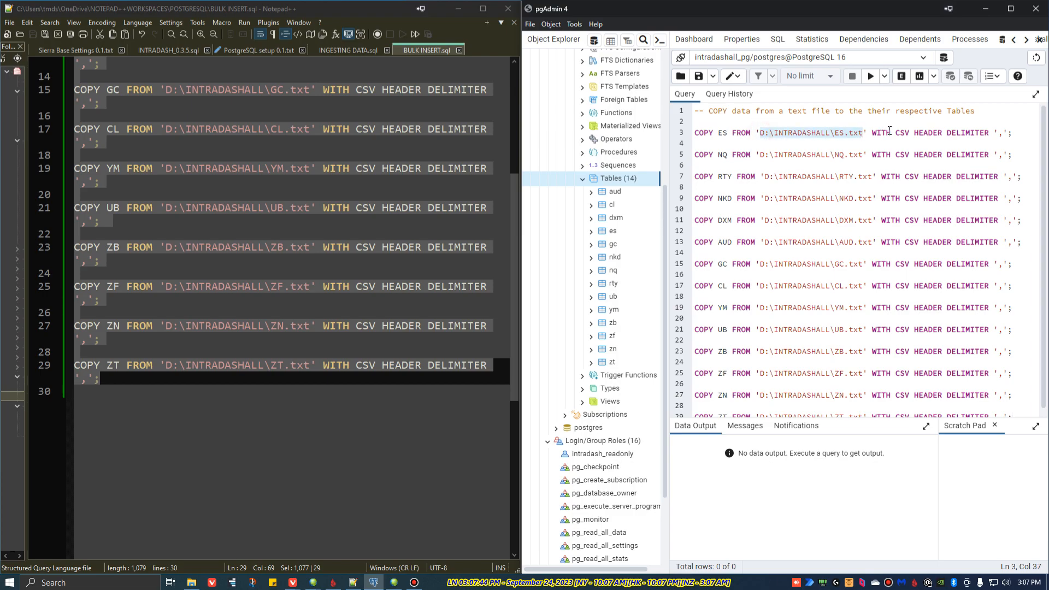
{"action": "left_click", "coordinate": [1002, 133]}
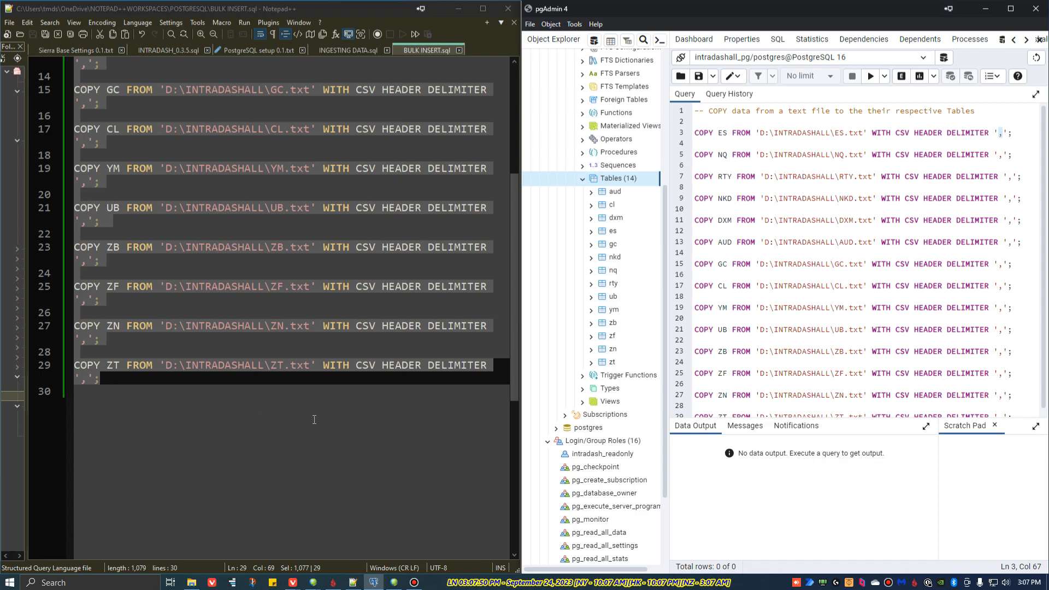
{"action": "left_click", "coordinate": [385, 399]}
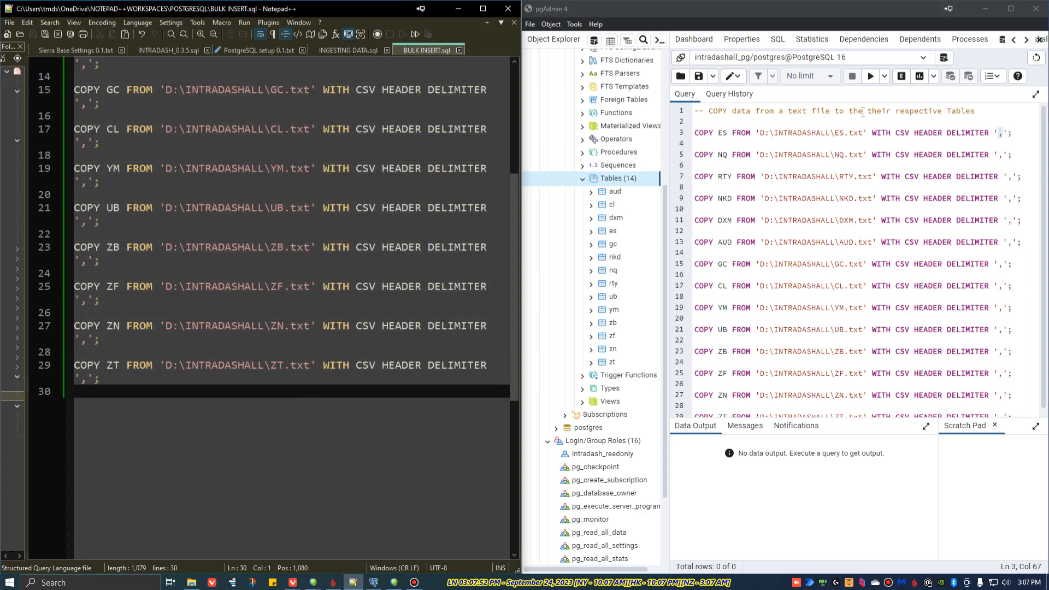
{"action": "left_click", "coordinate": [871, 76]}
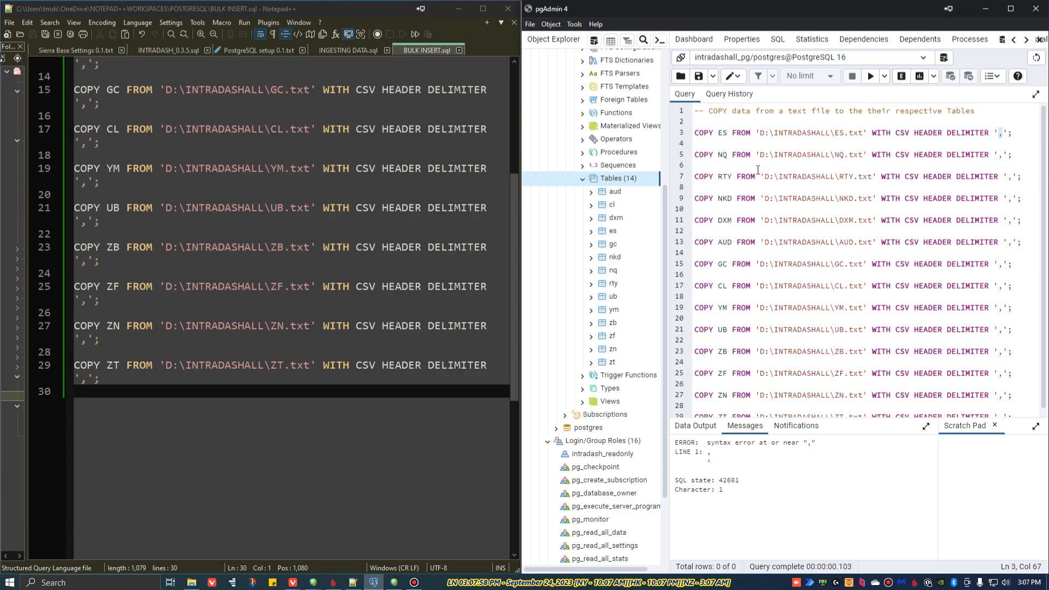
Step: Clear the text selection in the query and run the entire COPY script to load the text files into their tables
{"action": "left_click", "coordinate": [1006, 135]}
{"action": "left_click", "coordinate": [1017, 134]}
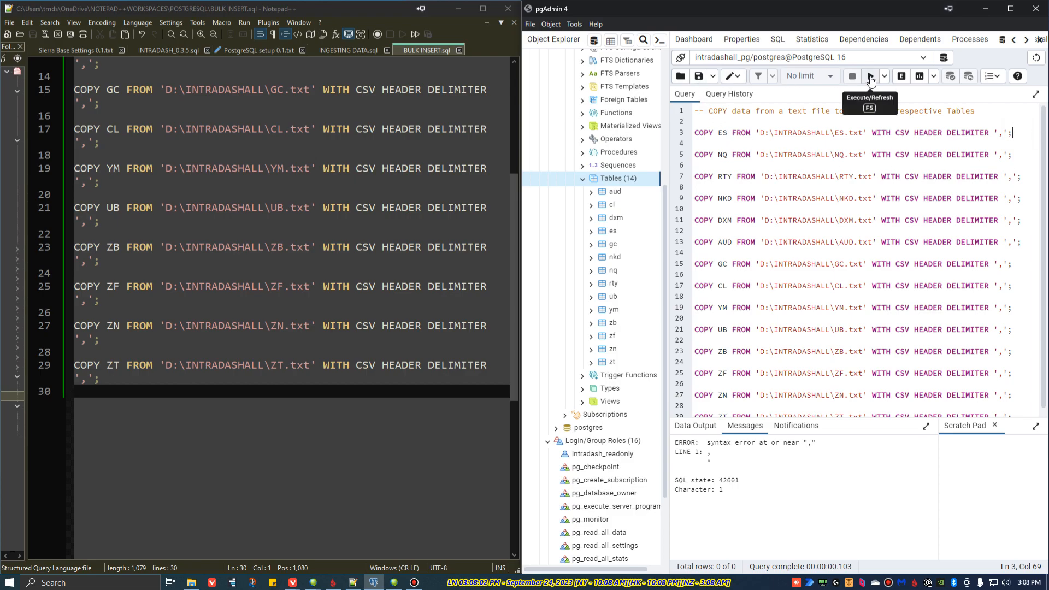
{"action": "left_click", "coordinate": [976, 112]}
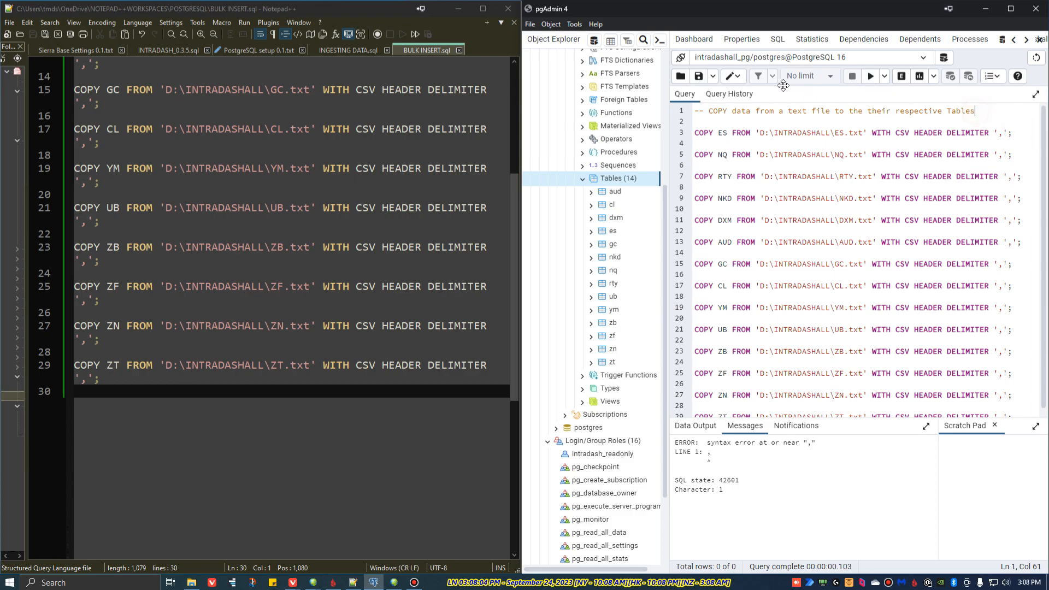
{"action": "left_click", "coordinate": [870, 81]}
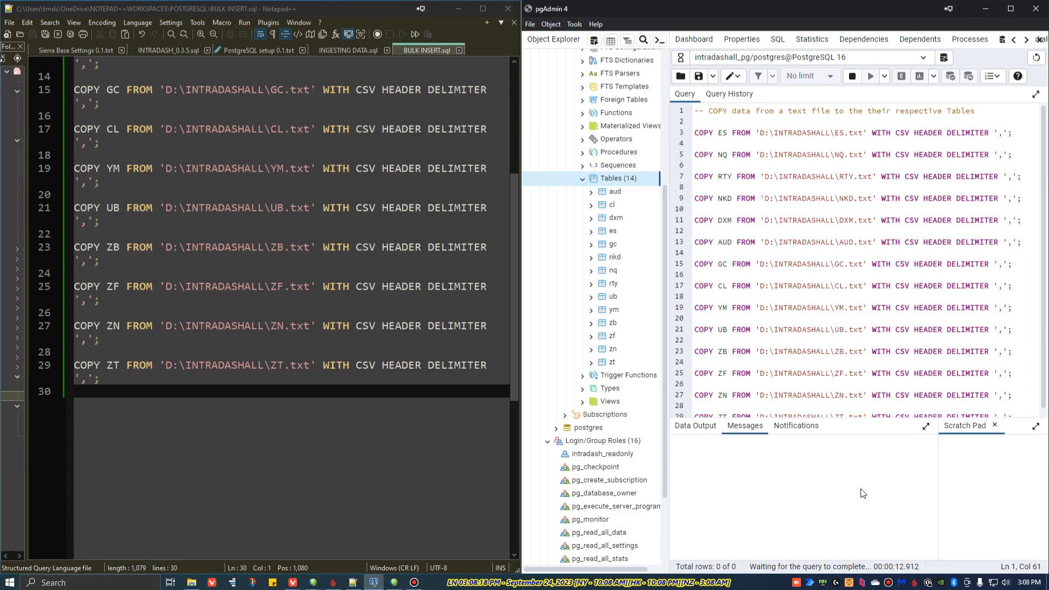
Step: Review the D:\INTRADASHALL\ES.txt path in the PostgreSQL setup 0.1.txt notes and check the COPY query's execution time in pgAdmin
{"action": "left_click", "coordinate": [261, 51]}
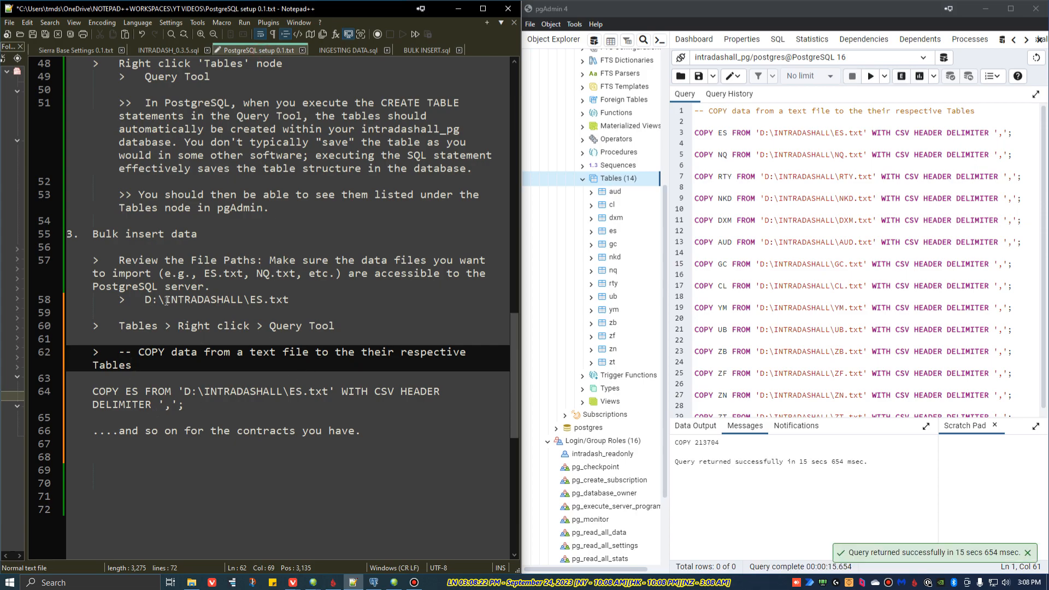
{"action": "left_click_drag", "start_coordinate": [145, 300], "coordinate": [283, 299]}
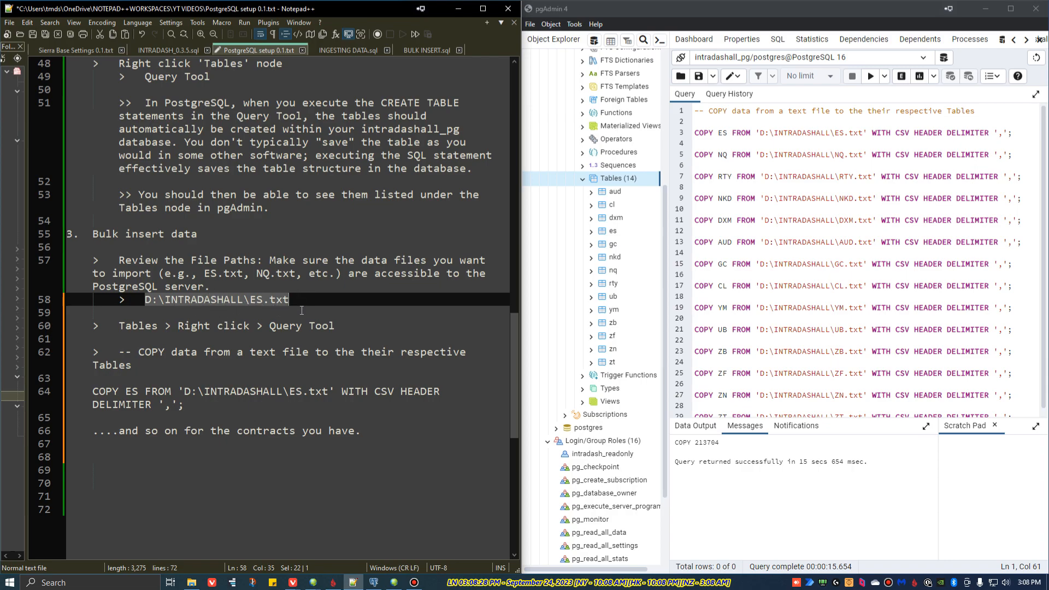
{"action": "left_click_drag", "start_coordinate": [794, 461], "coordinate": [824, 462]}
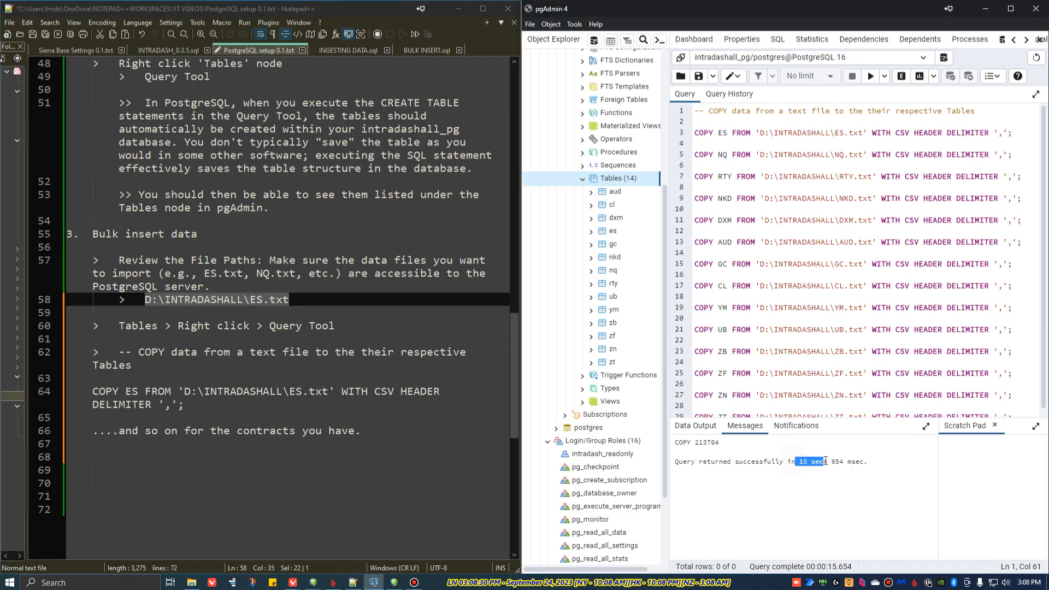
{"action": "left_click", "coordinate": [835, 481]}
Step: Expand the aud table to examine its column list, collapse it again, and look over the other contract tables
{"action": "left_click", "coordinate": [591, 194]}
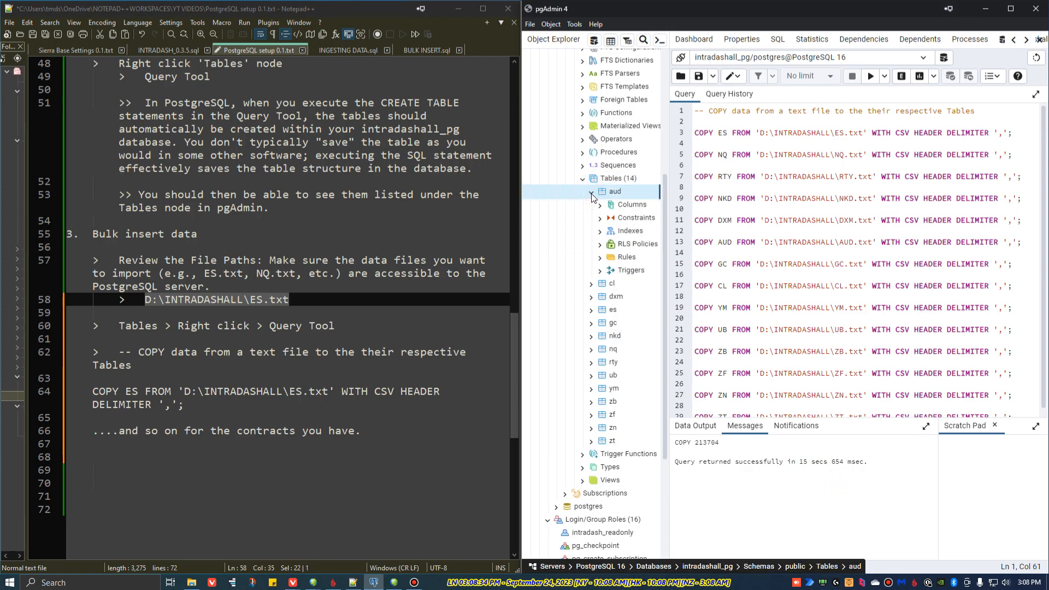
{"action": "left_click", "coordinate": [627, 206]}
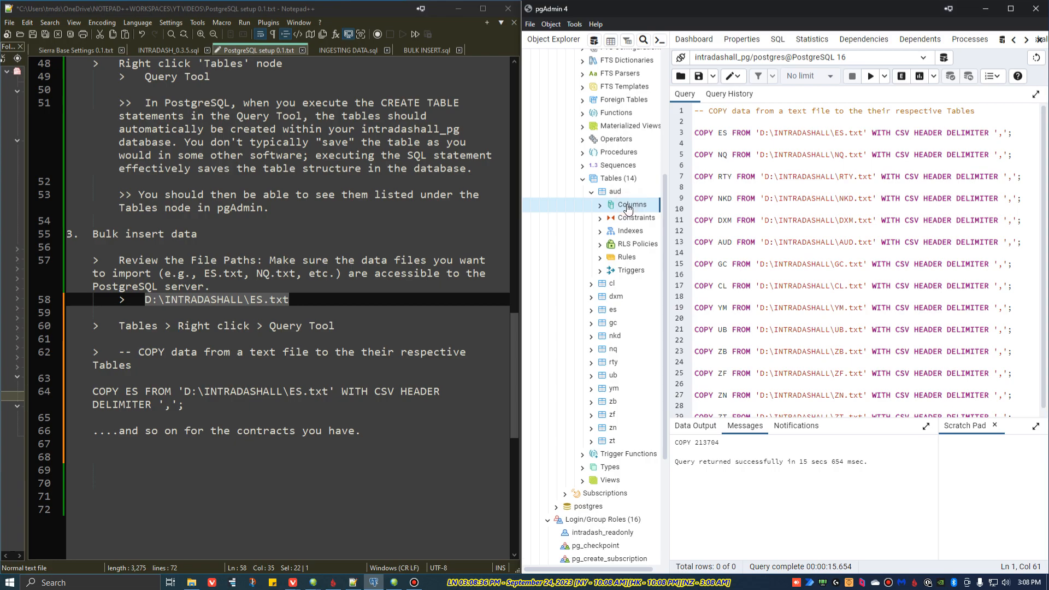
{"action": "left_click", "coordinate": [631, 218]}
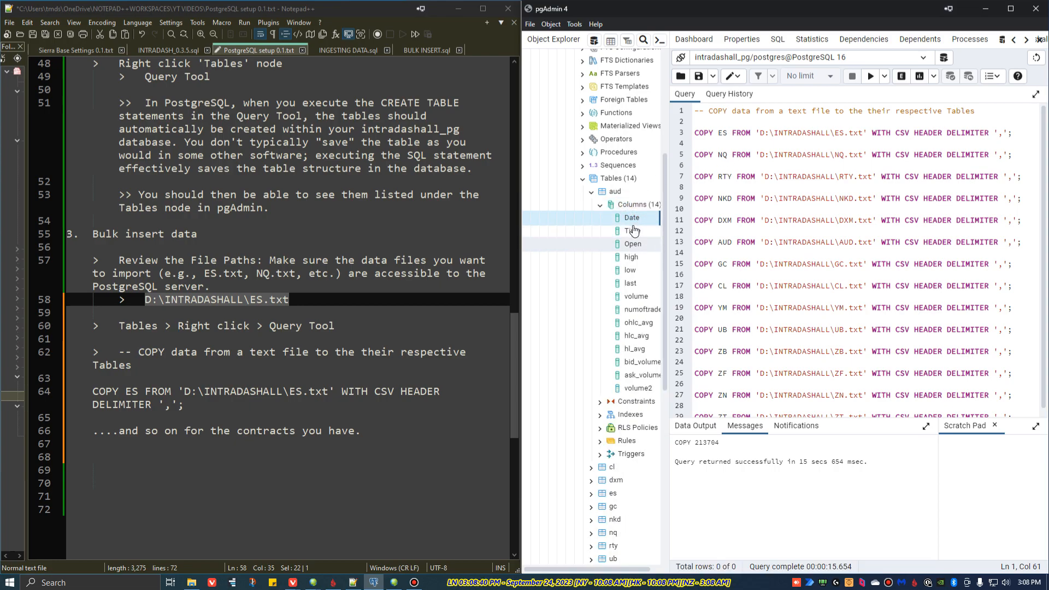
{"action": "left_click", "coordinate": [600, 206]}
{"action": "left_click", "coordinate": [591, 192]}
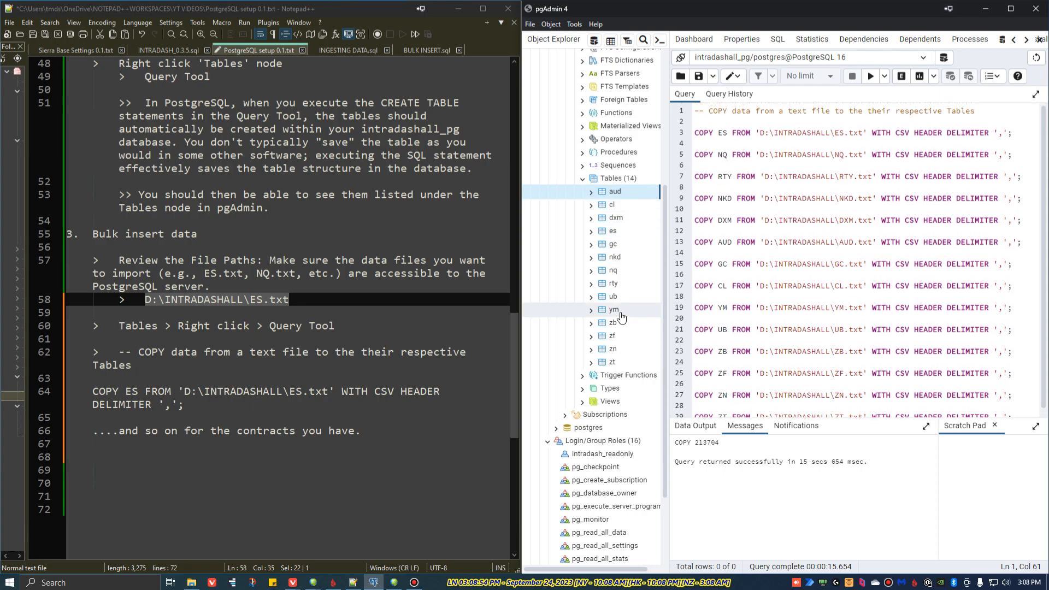
{"action": "scroll", "coordinate": [621, 317], "scroll_direction": "down", "scroll_amount": 4}
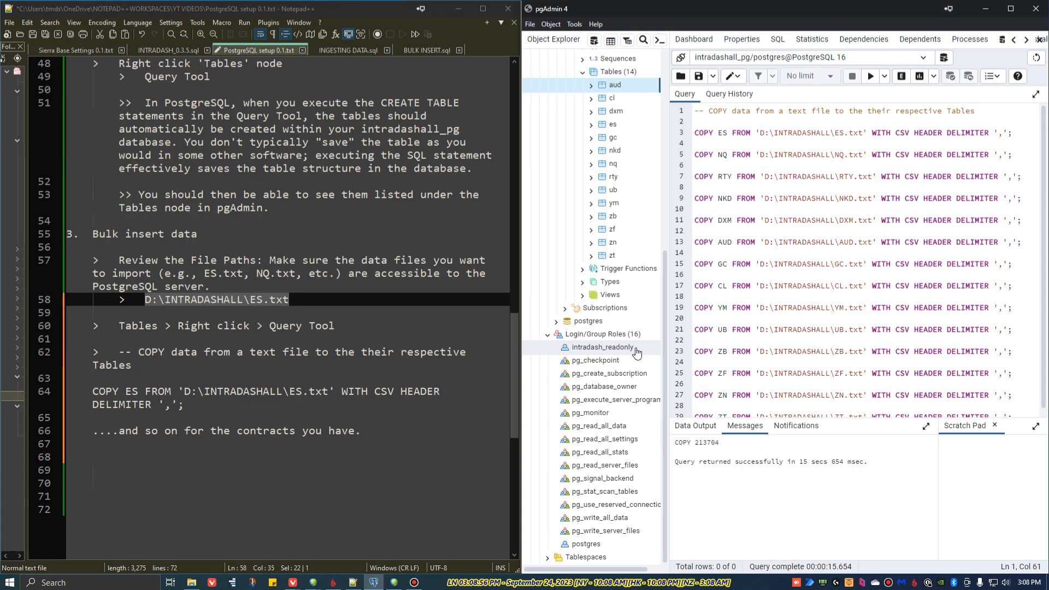
{"action": "scroll", "coordinate": [636, 352], "scroll_direction": "up", "scroll_amount": 8}
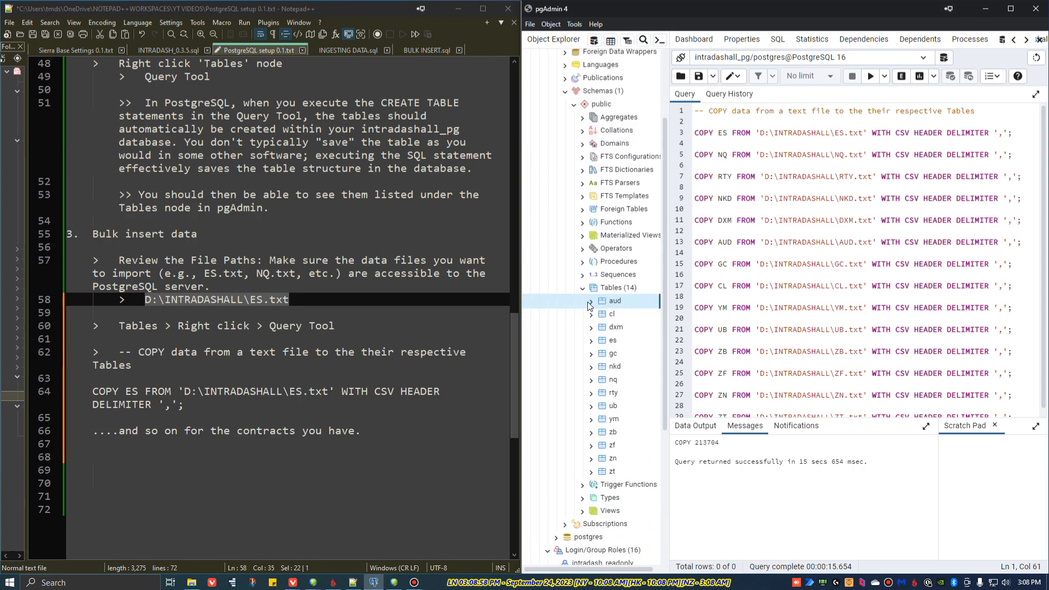